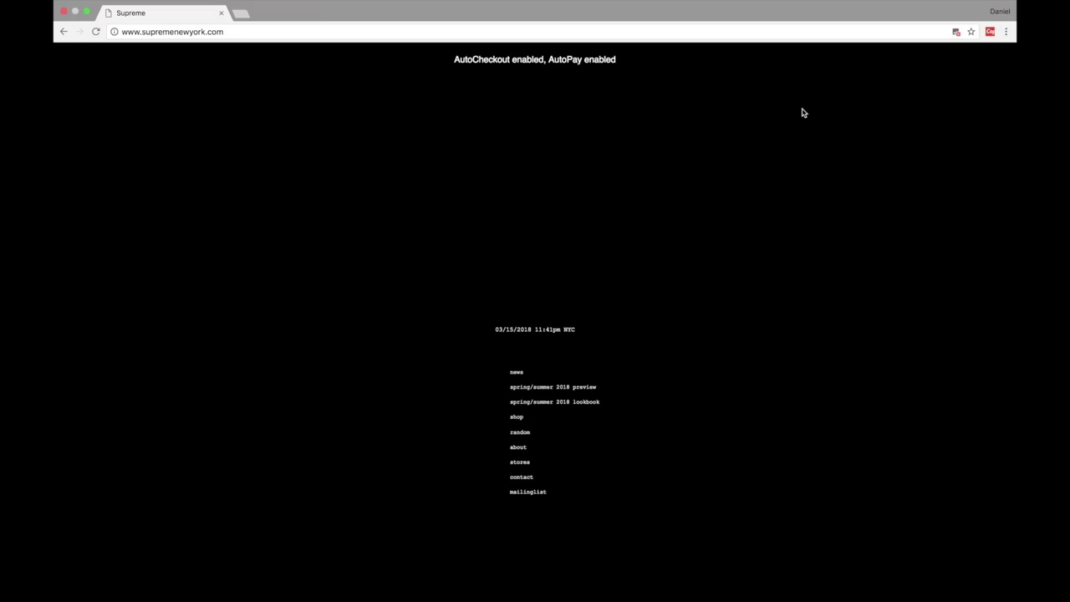
# Step: Open the Copbot extension and view its list of profiles
pyautogui.click(989, 34)
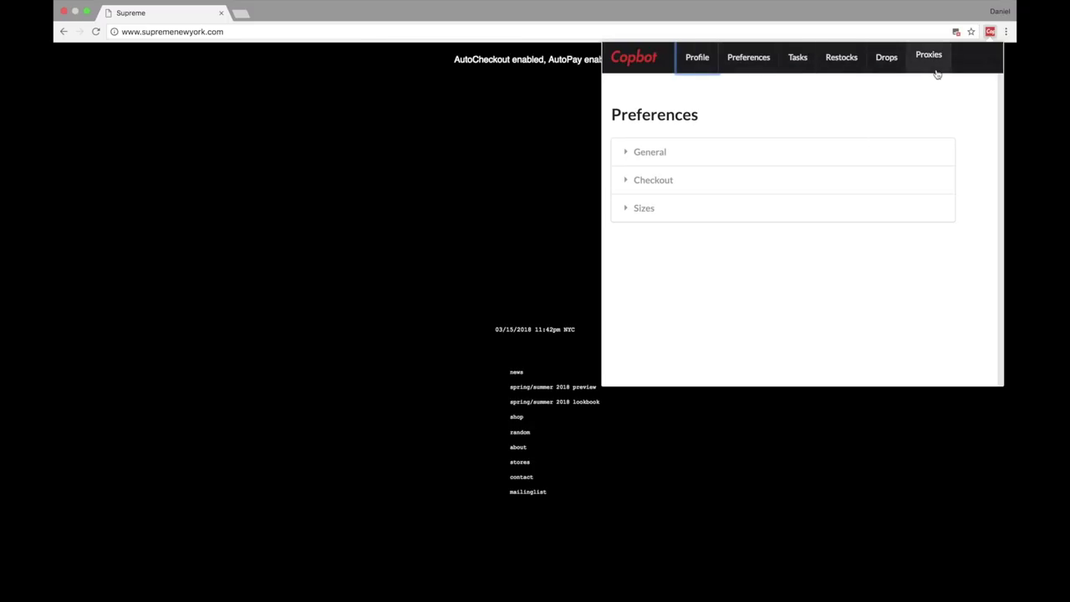
pyautogui.click(698, 69)
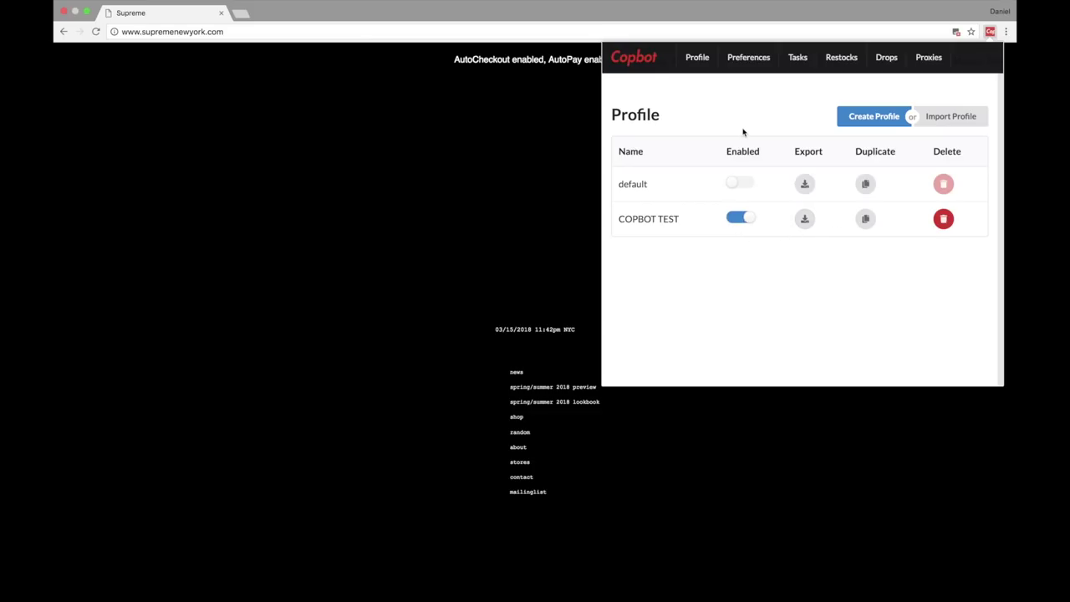
# Step: Examine the bot options in the General section of the preferences, down to the add-to-cart start time
pyautogui.click(739, 71)
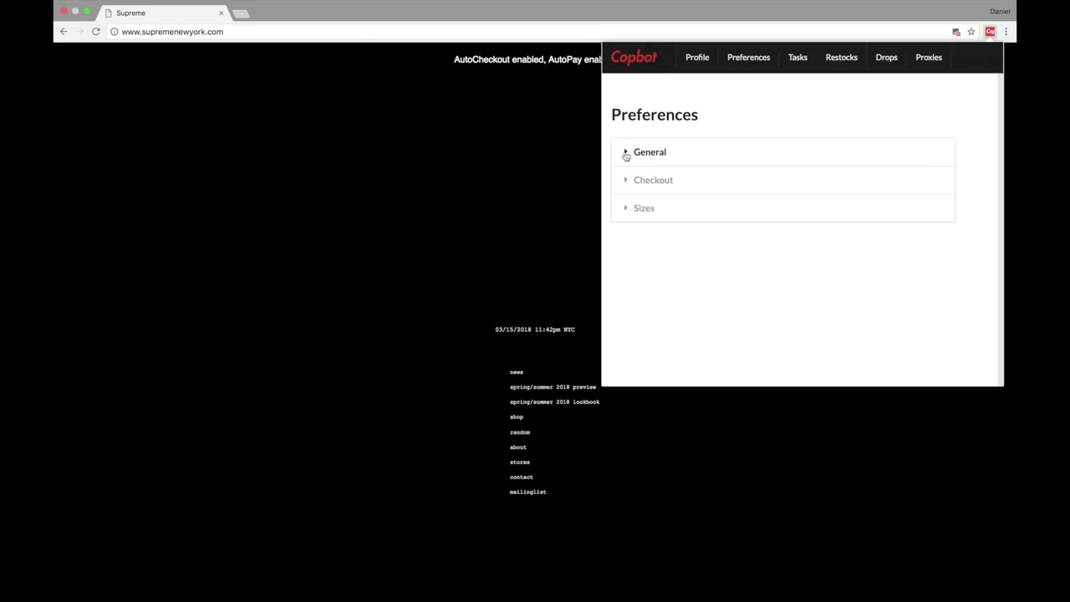
pyautogui.click(635, 154)
pyautogui.scroll(-1, 708, 184)
pyautogui.scroll(-1, 708, 185)
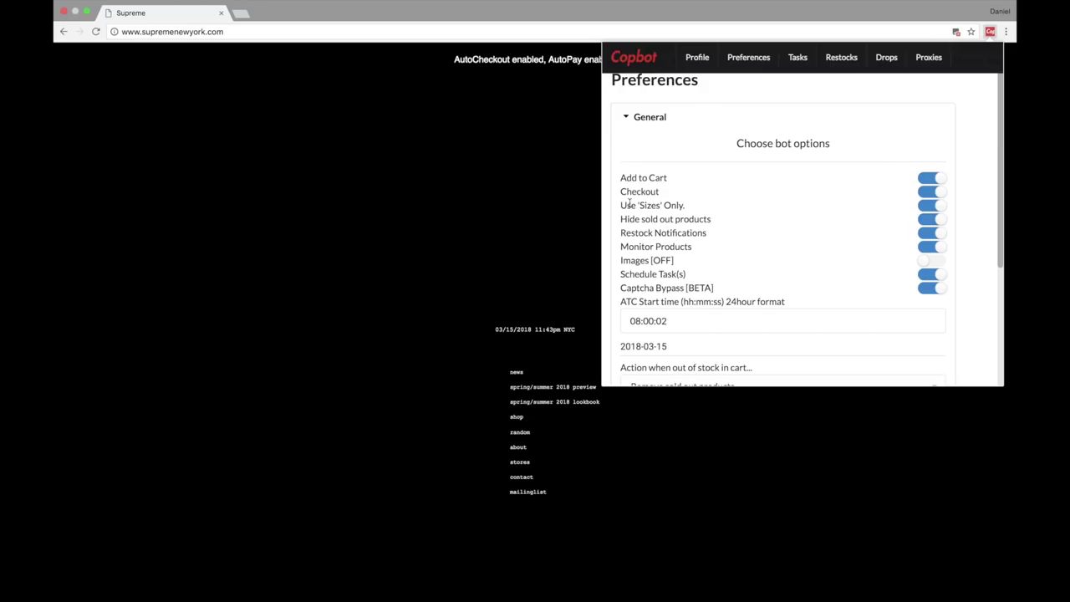
pyautogui.scroll(-1, 629, 203)
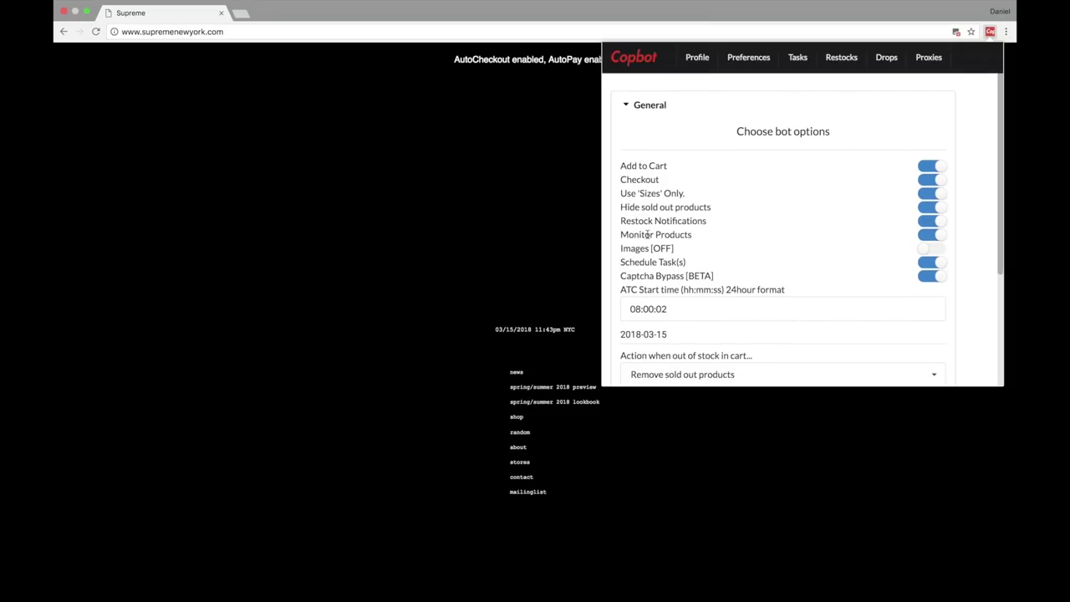
pyautogui.scroll(-1, 636, 235)
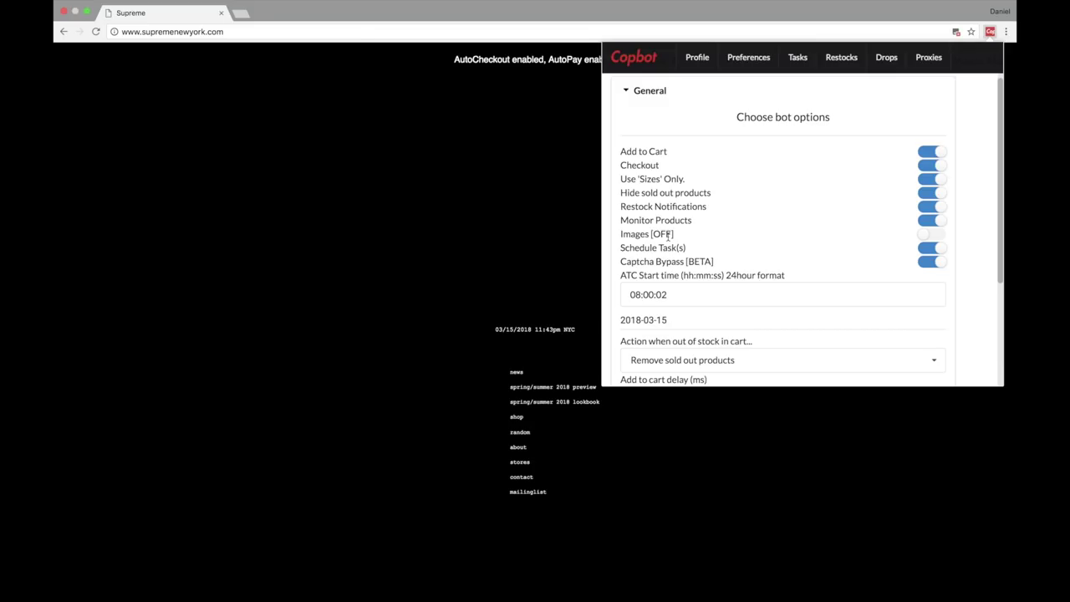
pyautogui.scroll(-2, 668, 236)
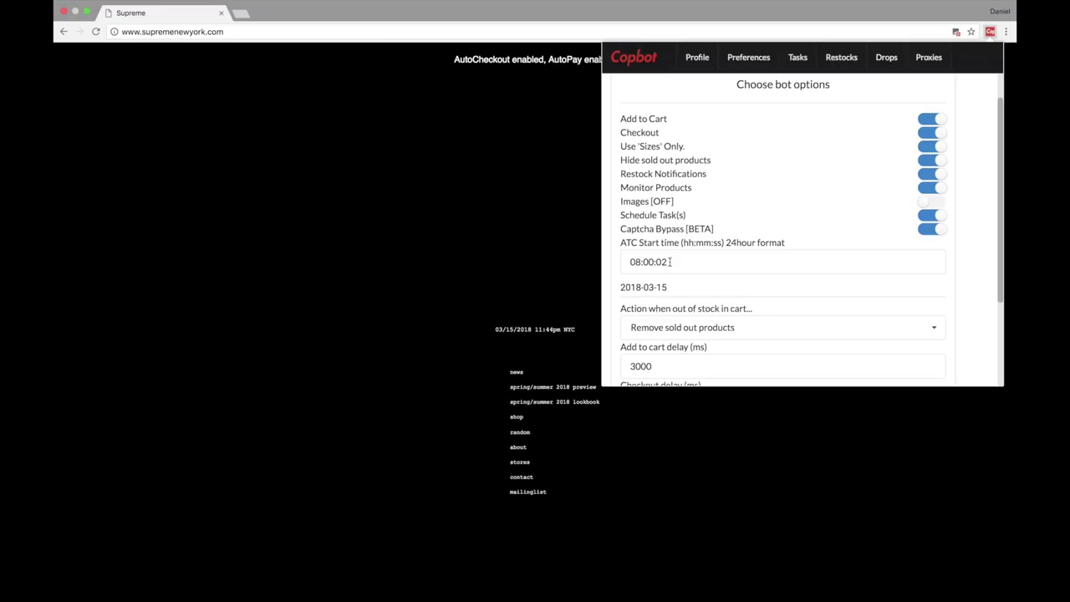
# Step: Confirm March 15, 2018 as the start date and choose Remove sold out products as the out-of-stock cart action
pyautogui.click(658, 288)
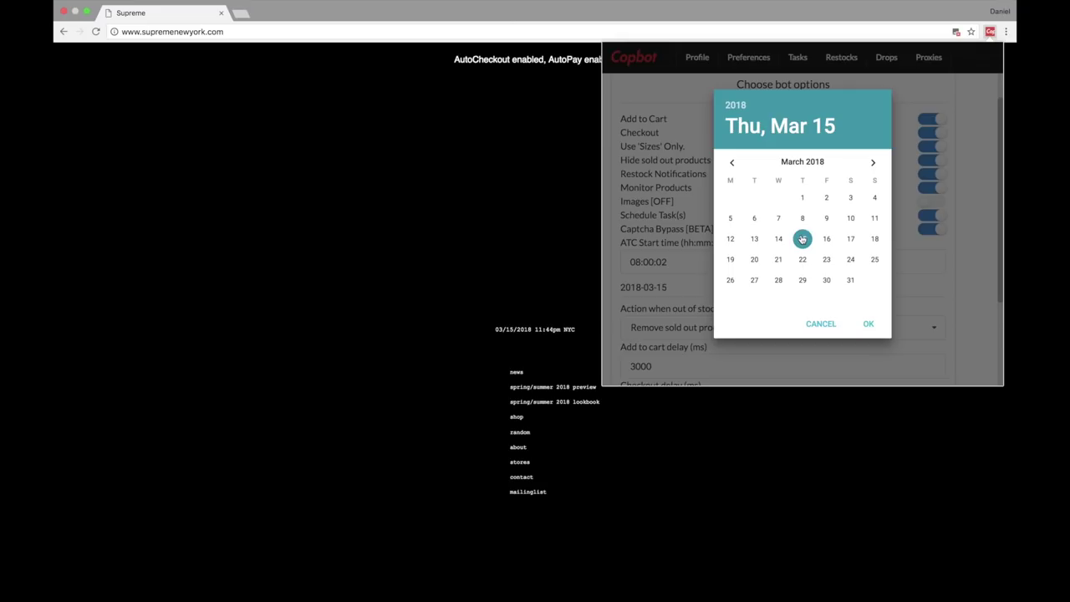
pyautogui.click(868, 323)
pyautogui.scroll(-3, 736, 293)
pyautogui.scroll(-1, 737, 294)
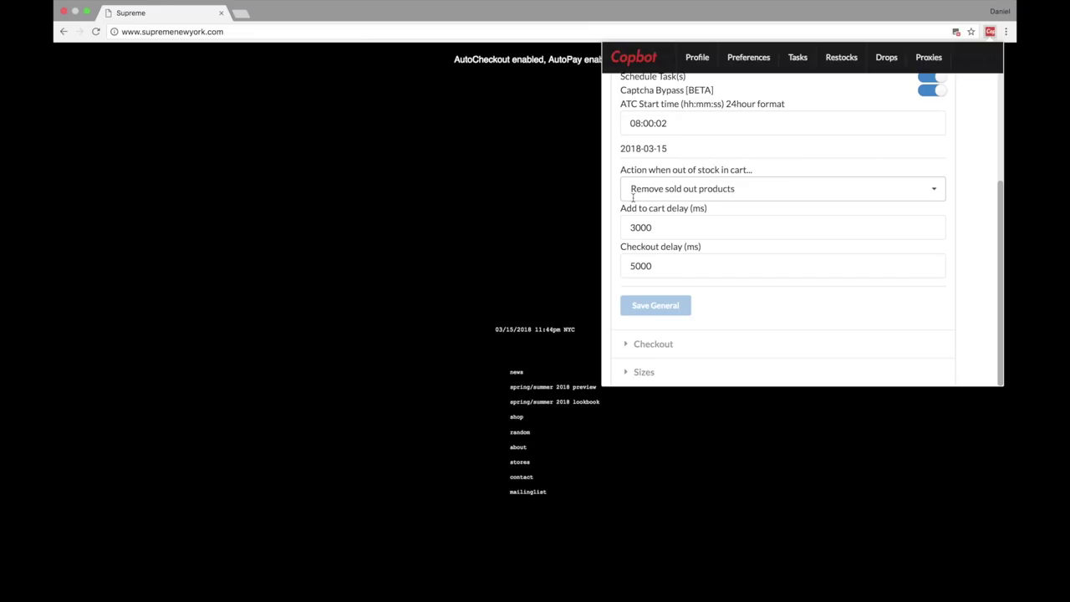
pyautogui.click(747, 189)
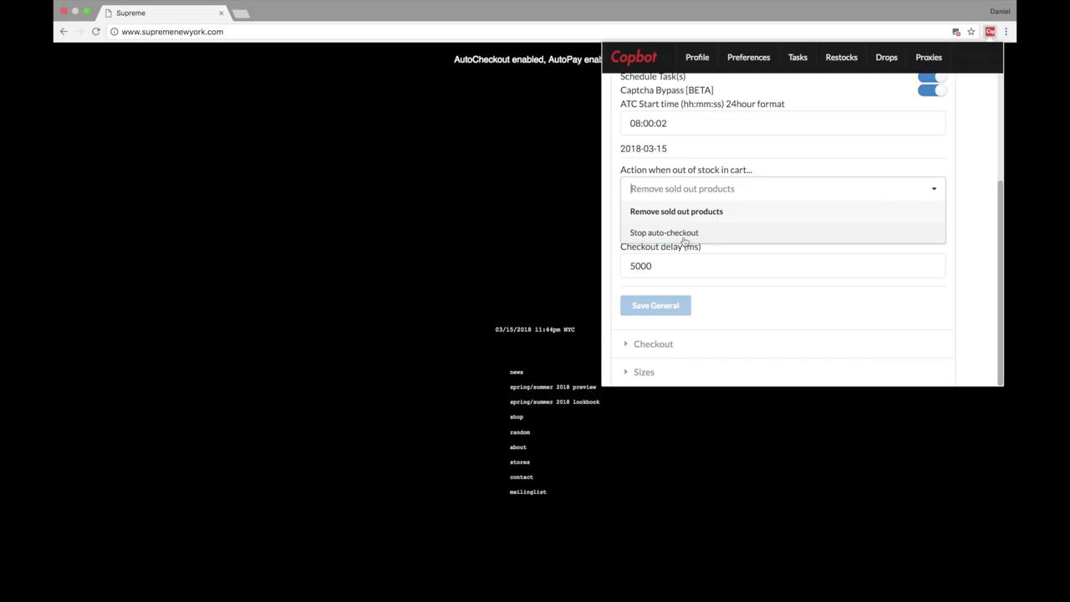
pyautogui.click(682, 213)
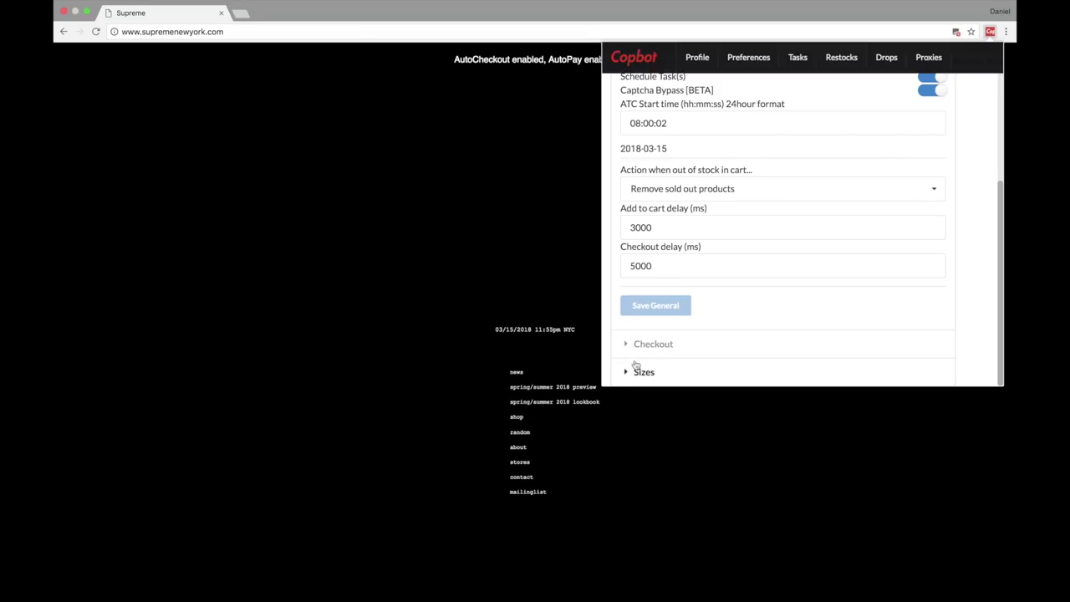
# Step: Collapse the General section and examine all the Checkout fields, from the customer's name to the card security code
pyautogui.scroll(3, 674, 215)
pyautogui.scroll(5, 674, 215)
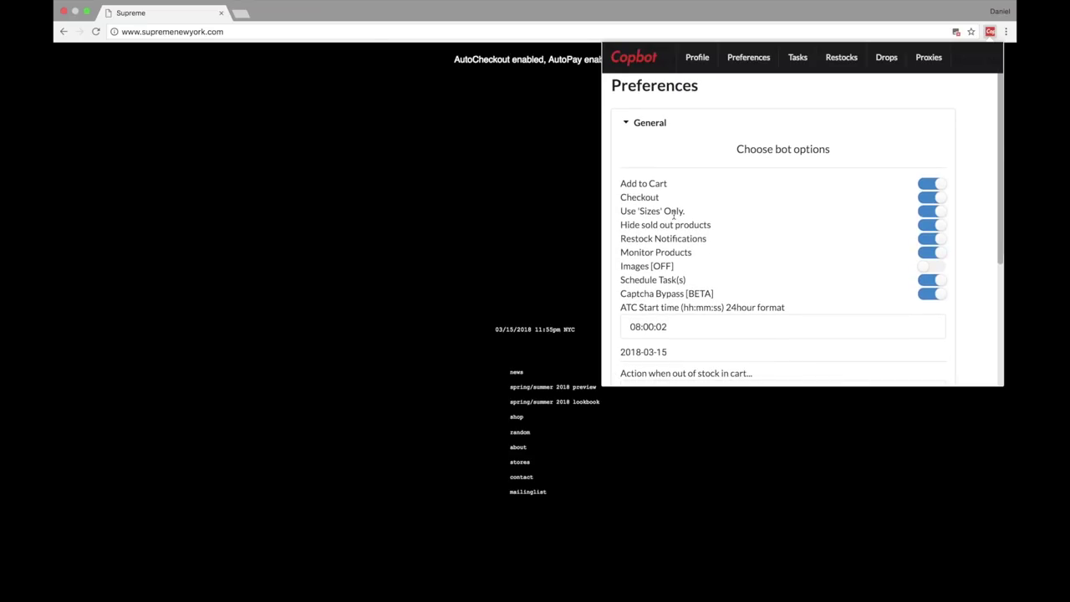
pyautogui.click(626, 131)
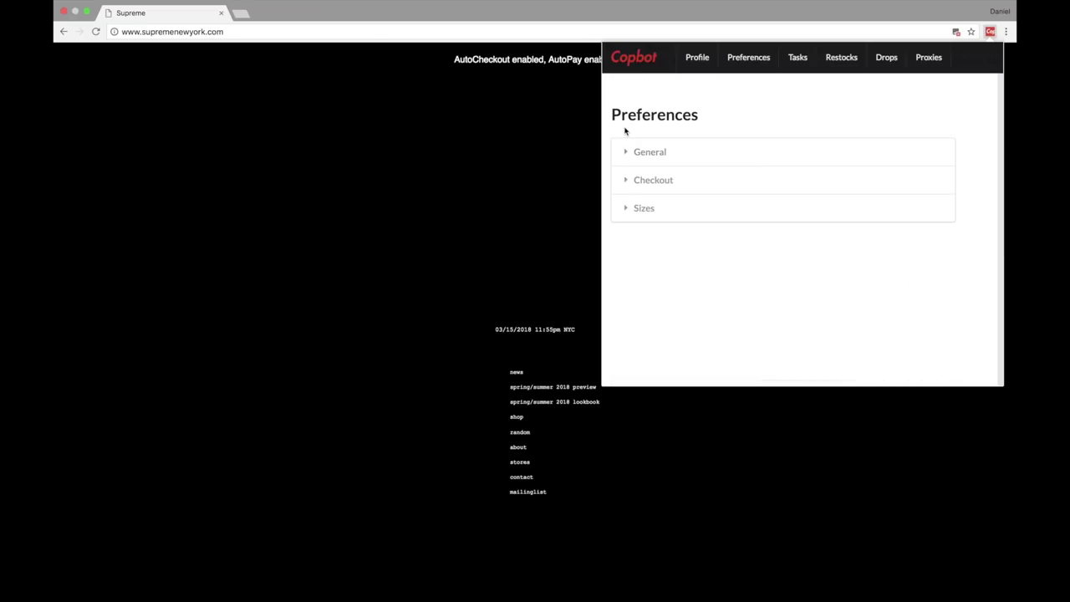
pyautogui.click(656, 186)
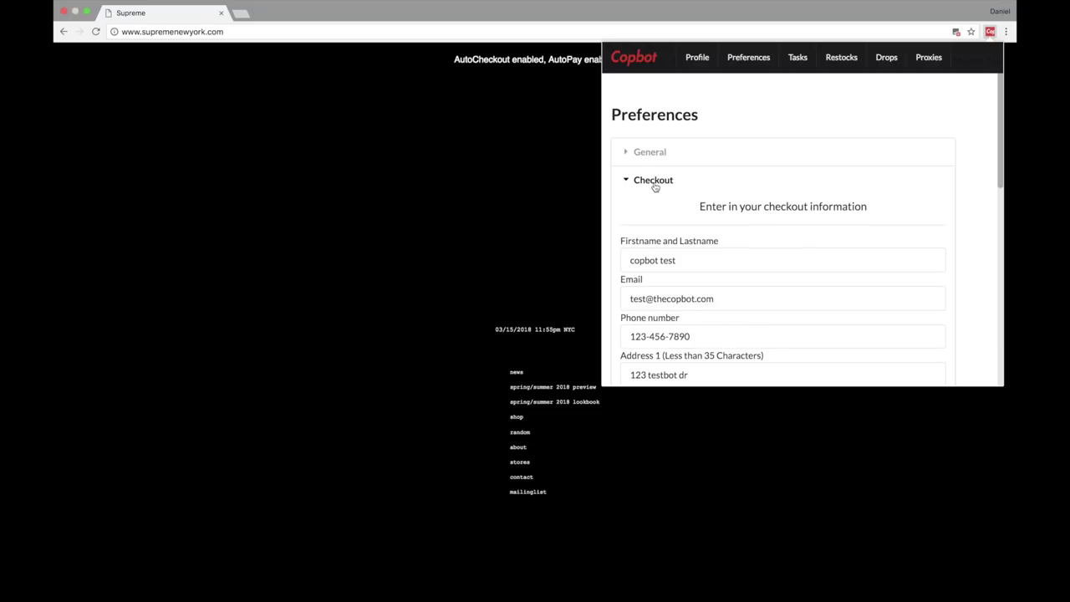
pyautogui.scroll(-1, 655, 185)
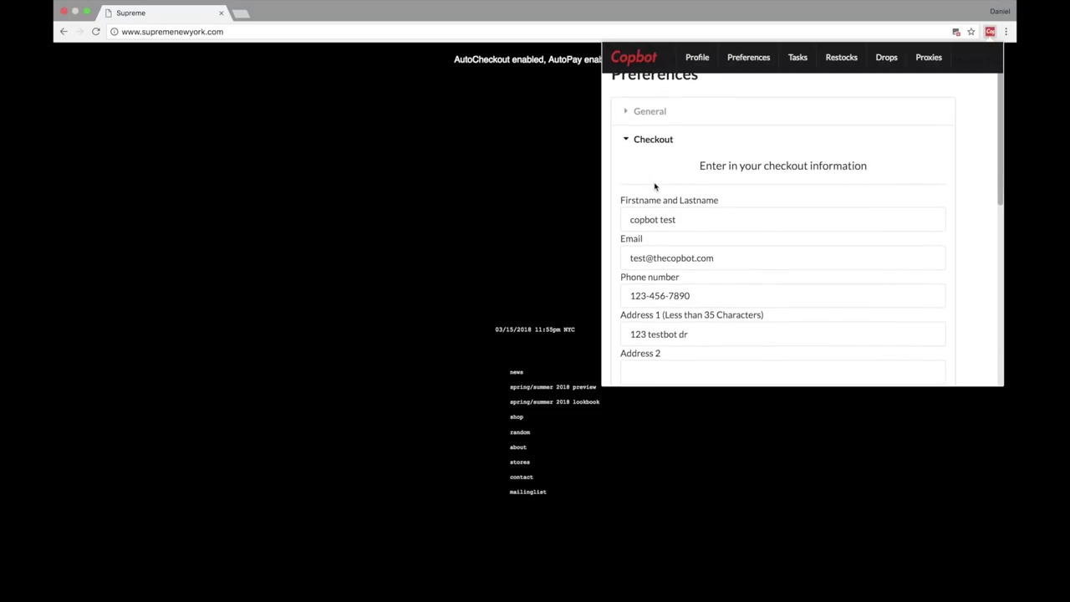
pyautogui.scroll(-1, 655, 186)
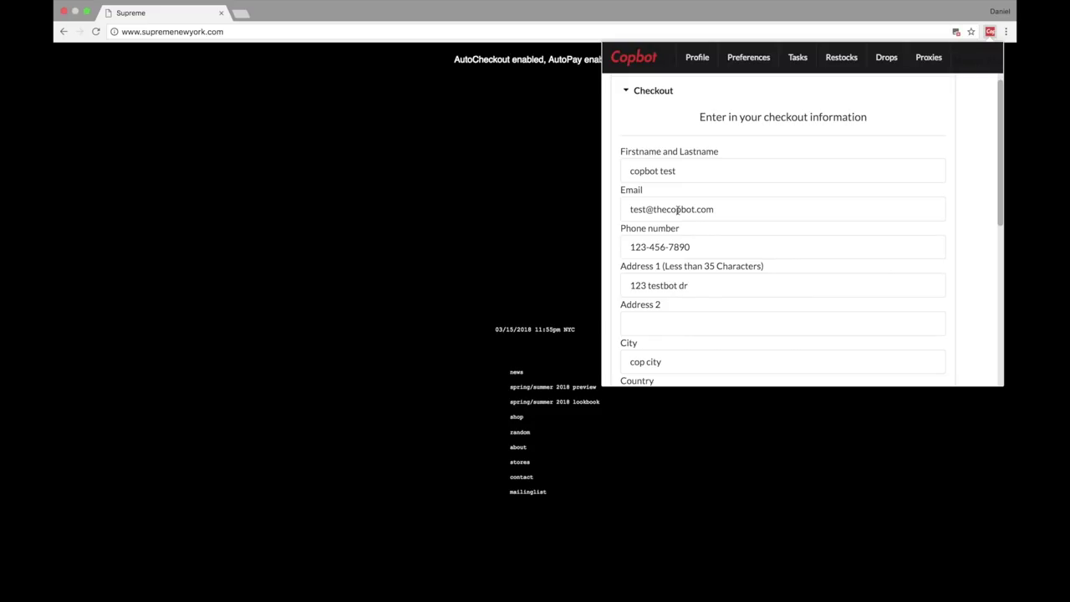
pyautogui.scroll(-1, 677, 209)
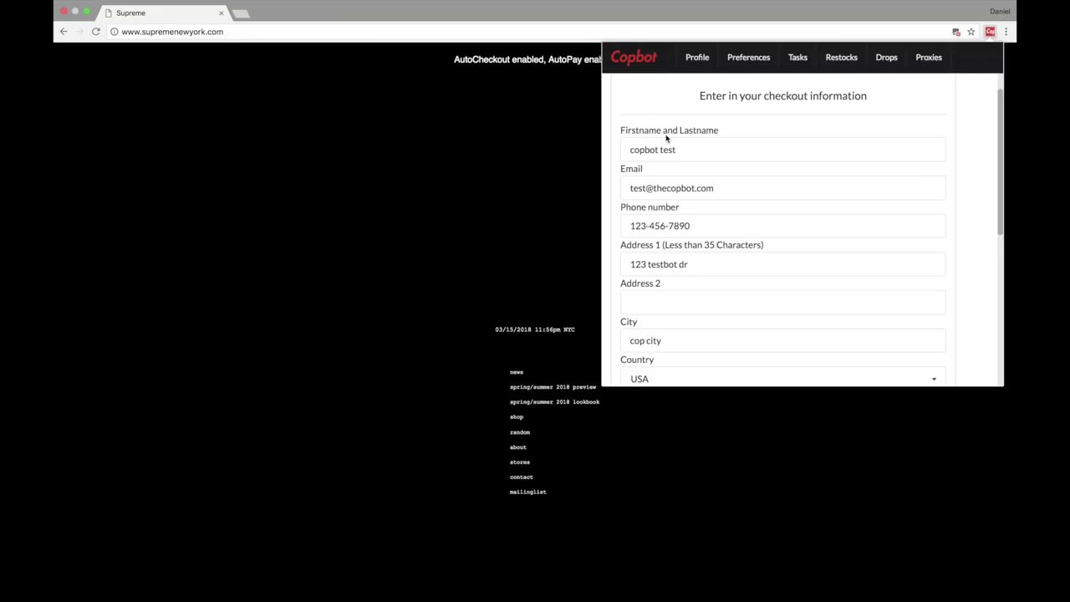
pyautogui.scroll(-2, 667, 139)
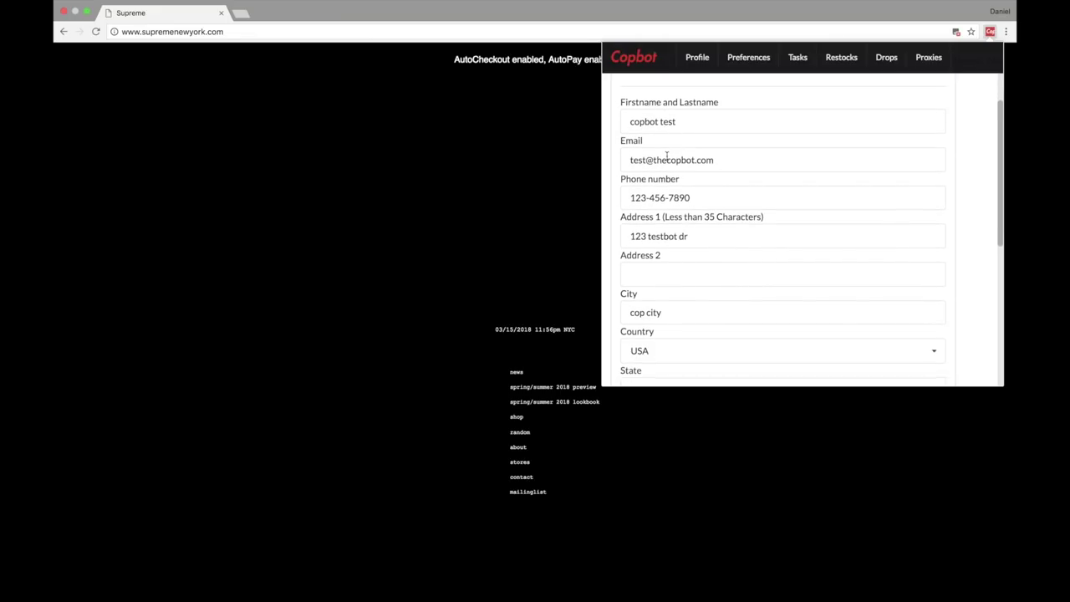
pyautogui.scroll(-4, 684, 199)
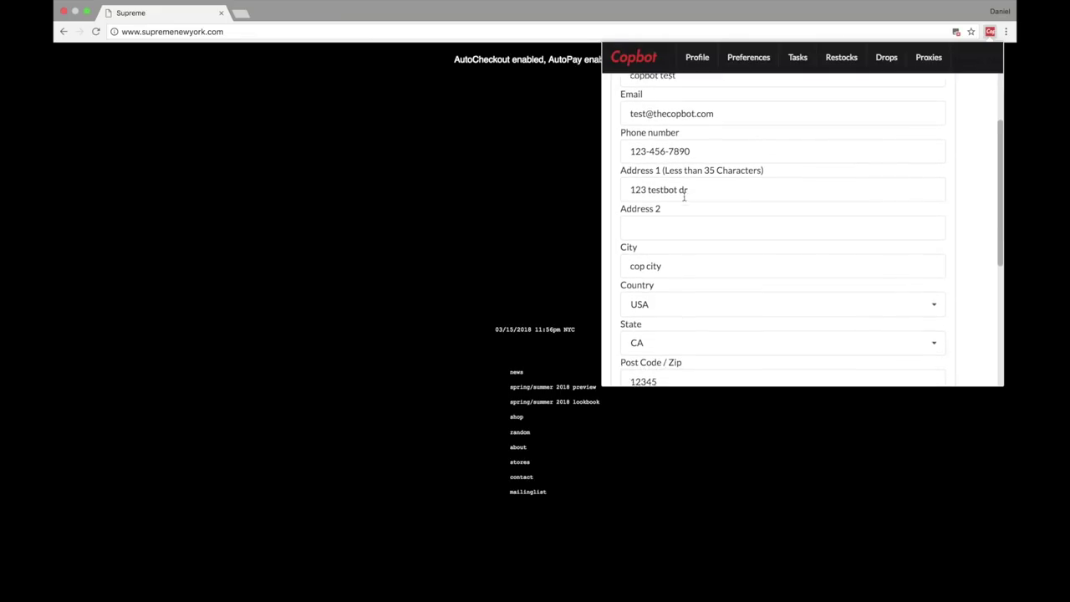
pyautogui.scroll(-2, 672, 222)
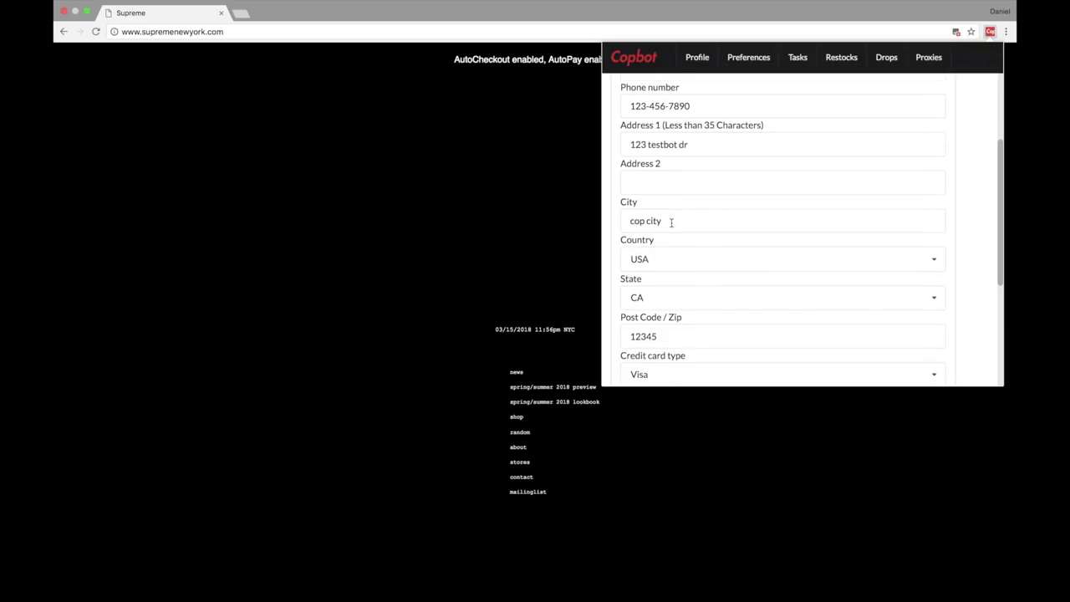
pyautogui.scroll(-4, 671, 223)
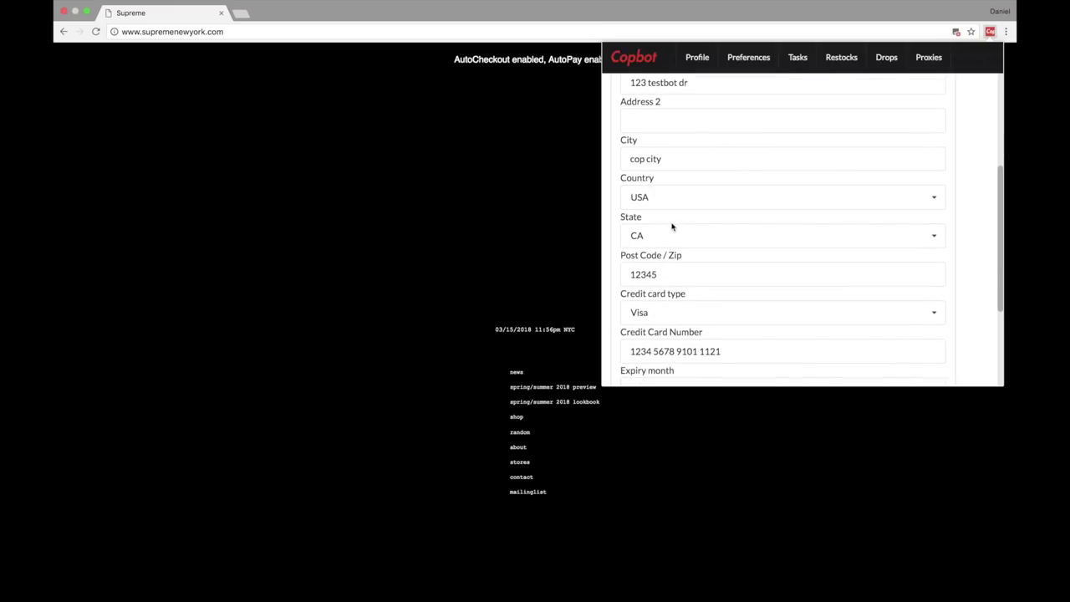
pyautogui.scroll(-4, 671, 223)
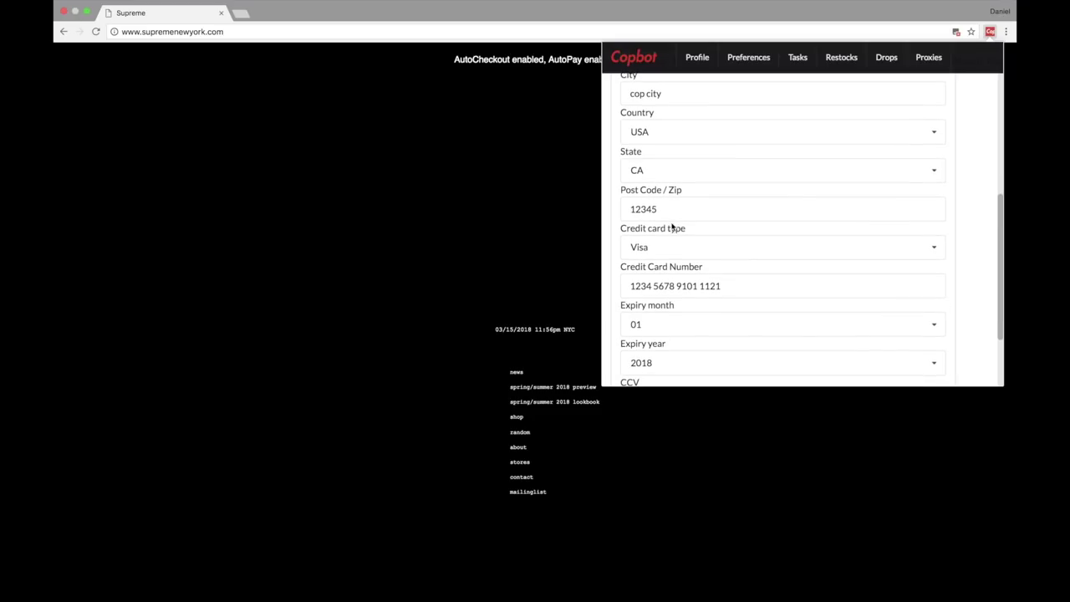
pyautogui.scroll(-2, 671, 222)
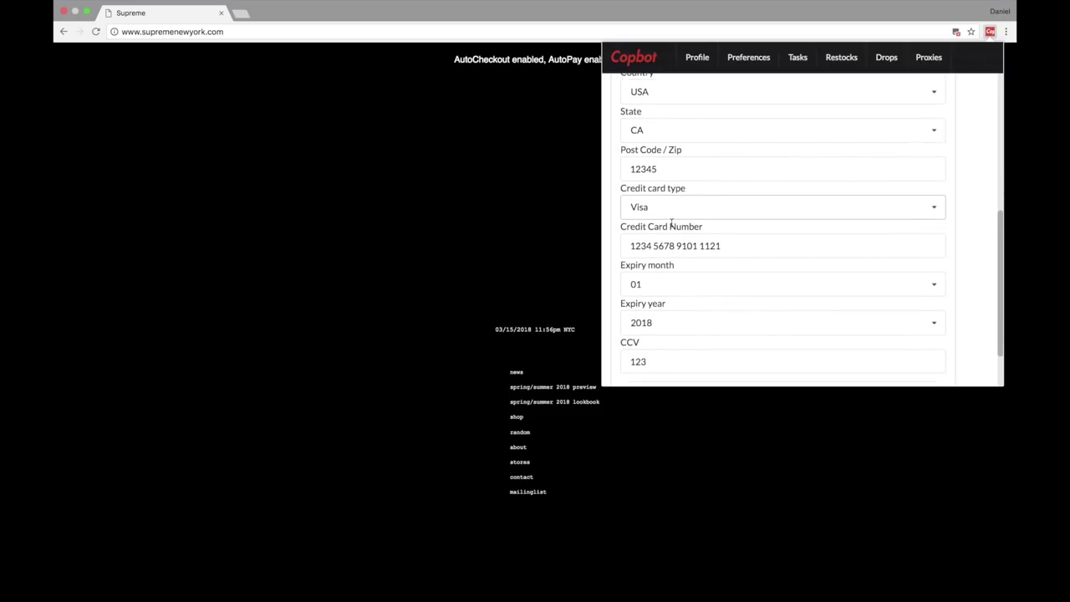
pyautogui.scroll(-3, 719, 200)
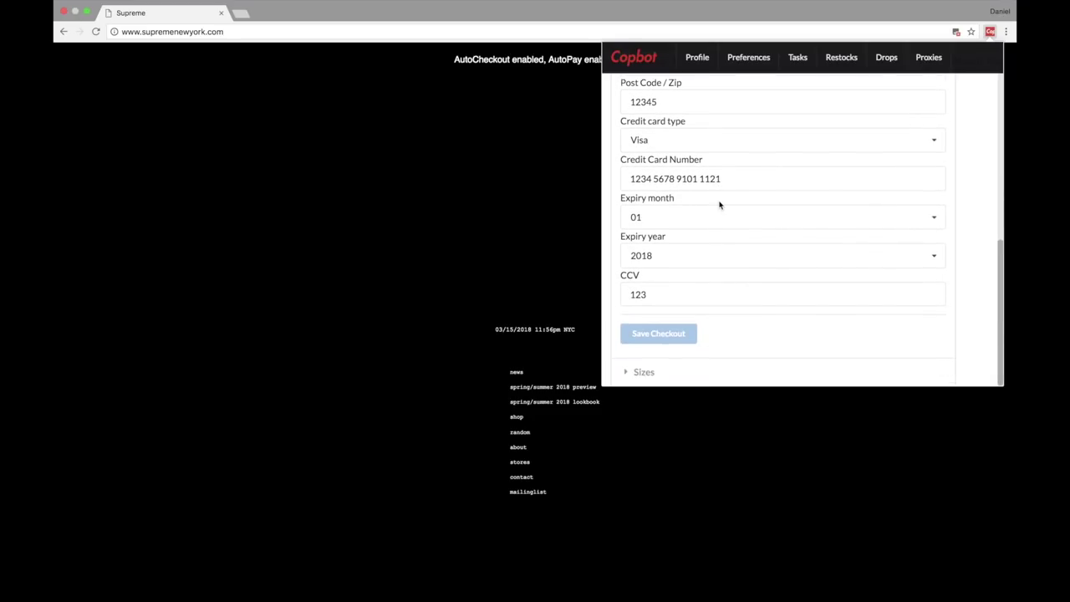
pyautogui.click(674, 343)
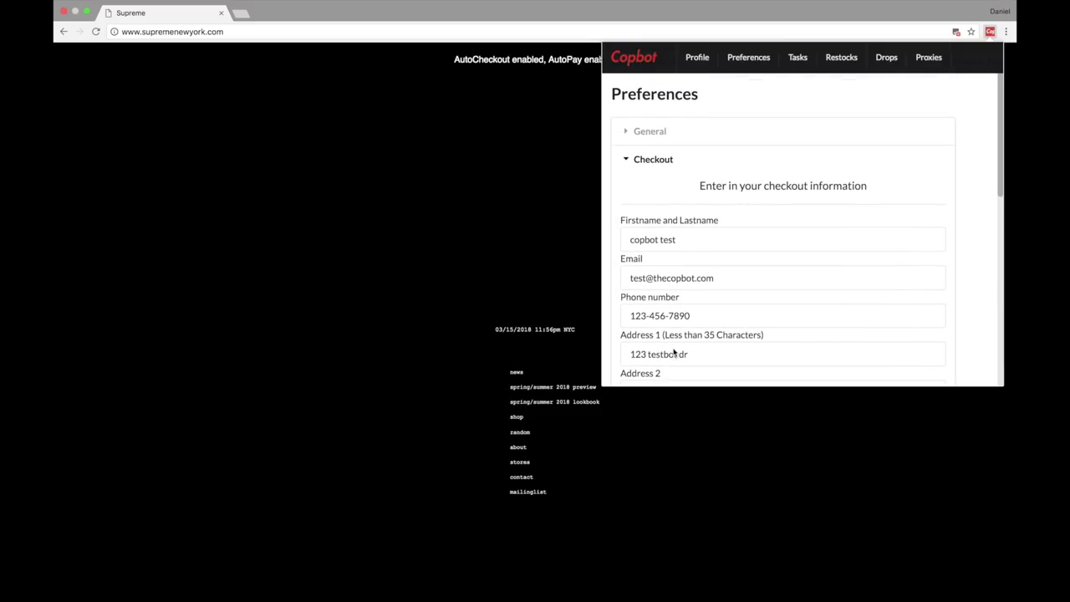
# Step: Switch from the Checkout section to the Sizes section and choose Any as the Accessories size
pyautogui.click(627, 162)
pyautogui.click(628, 208)
pyautogui.scroll(-2, 728, 283)
pyautogui.scroll(-3, 728, 283)
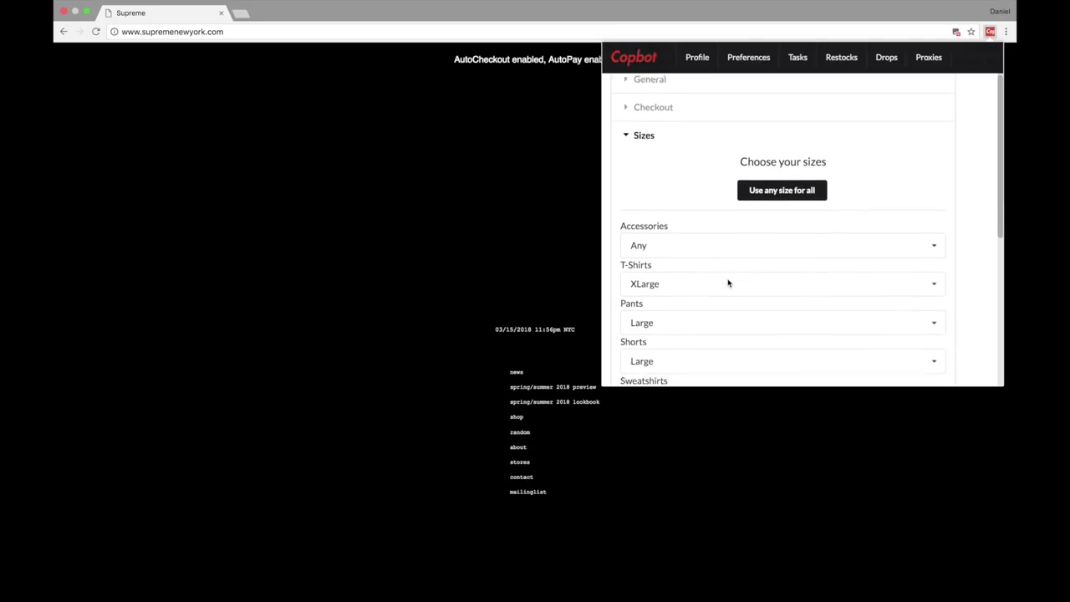
pyautogui.scroll(-1, 727, 279)
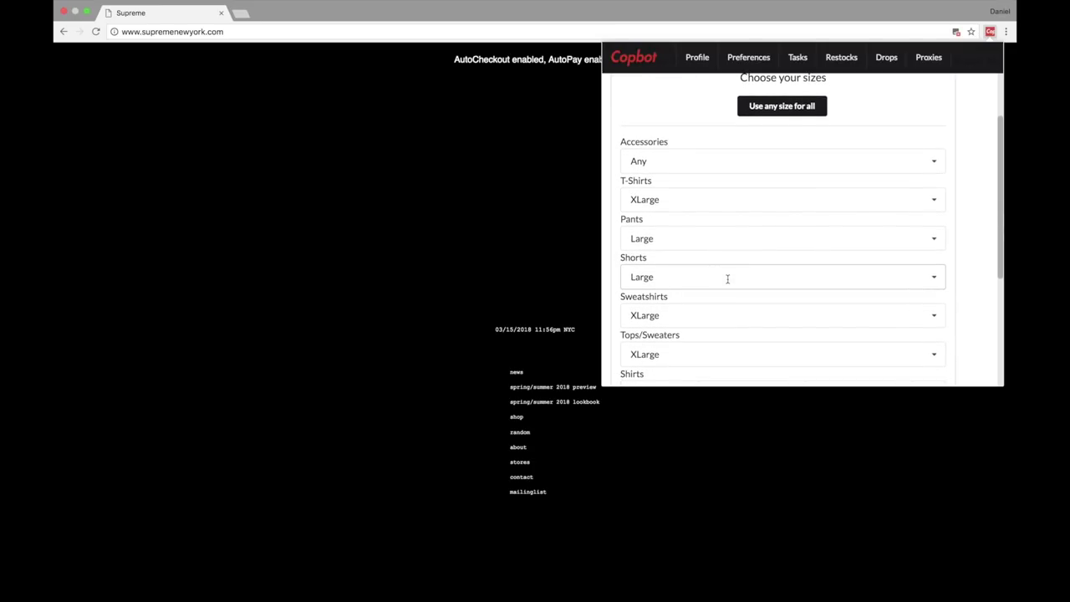
pyautogui.click(828, 163)
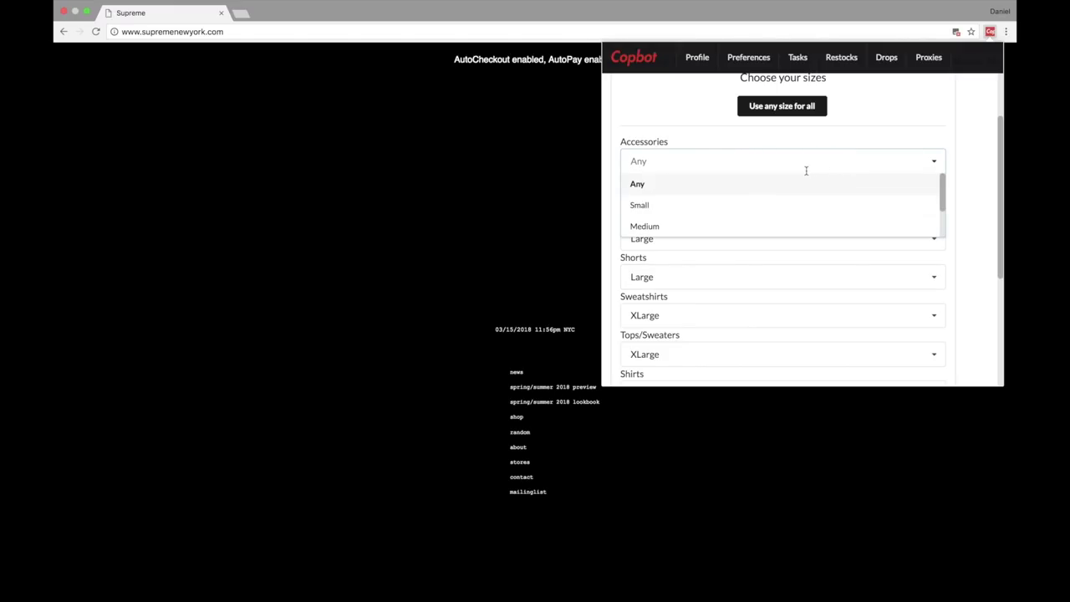
pyautogui.scroll(-1, 806, 238)
pyautogui.scroll(1, 806, 237)
pyautogui.click(712, 185)
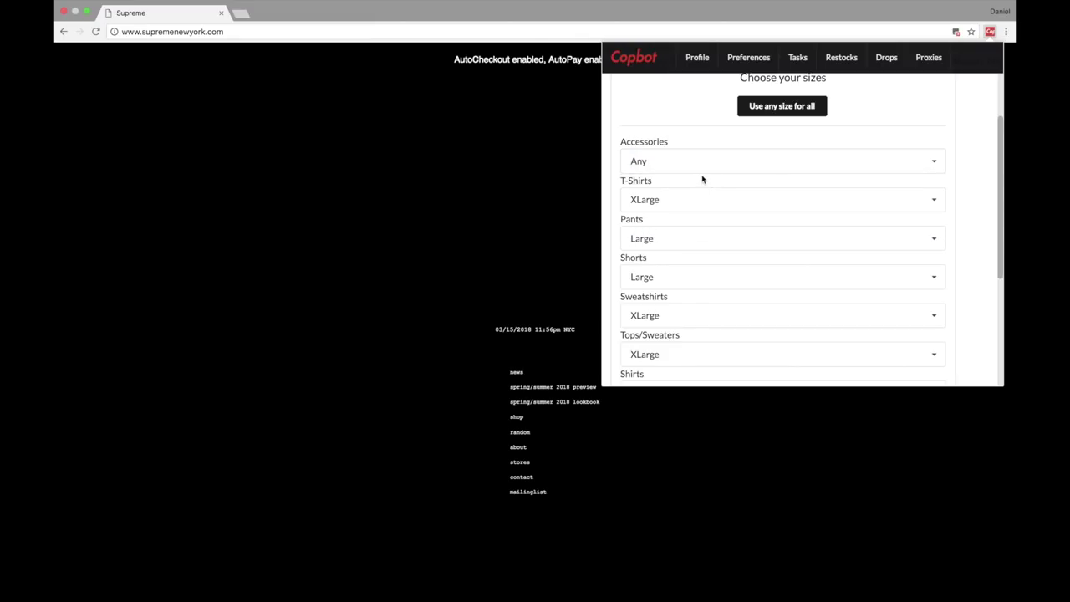
# Step: Examine the size settings from T-Shirts down to Hats, including the options available for the Skate size
pyautogui.scroll(-1, 702, 176)
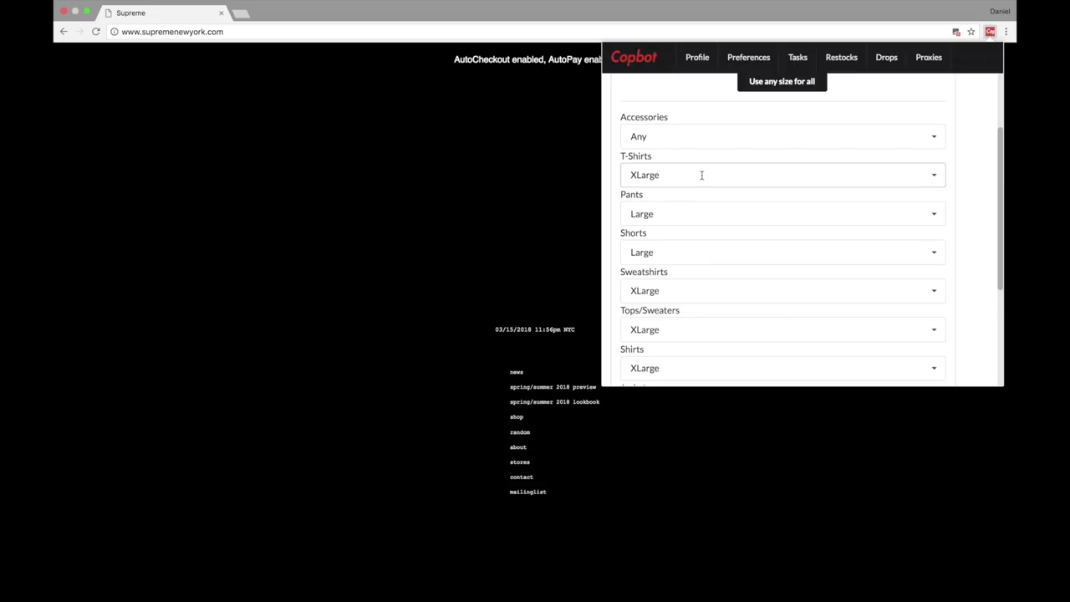
pyautogui.scroll(-1, 701, 176)
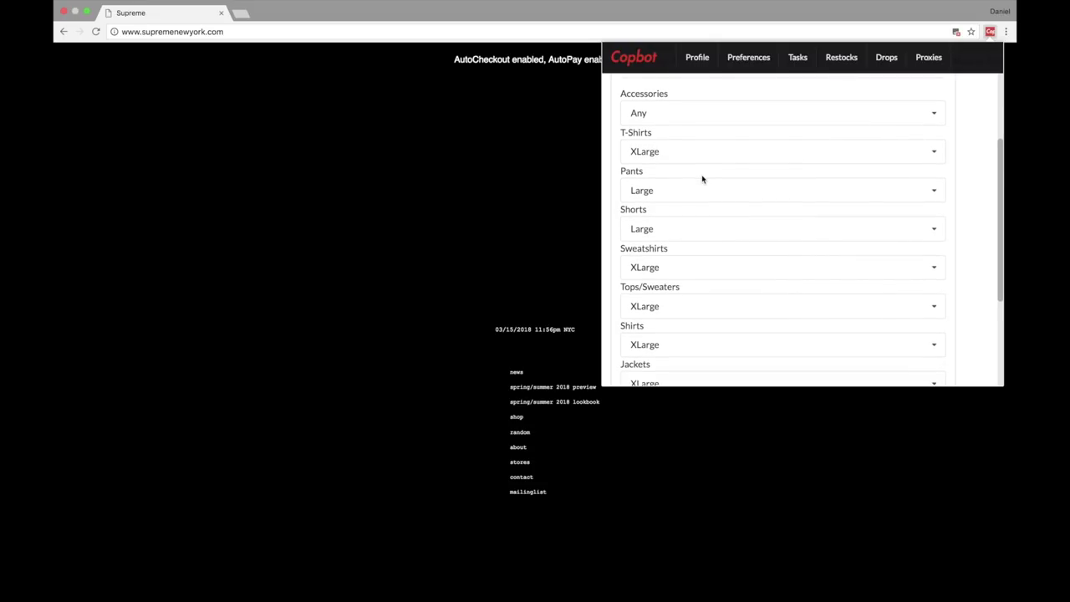
pyautogui.scroll(-1, 707, 210)
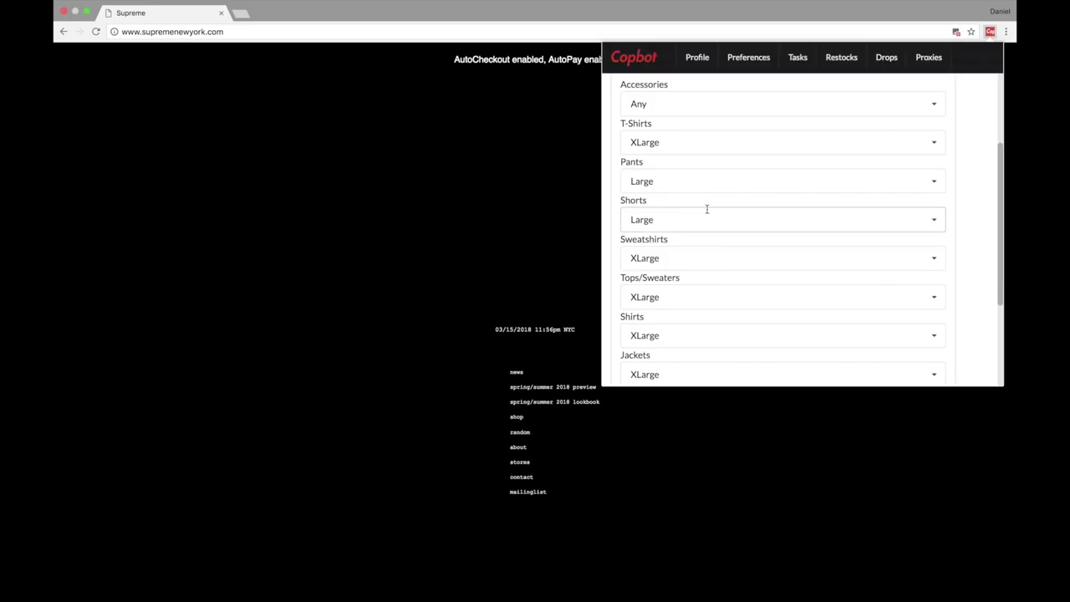
pyautogui.scroll(-1, 707, 209)
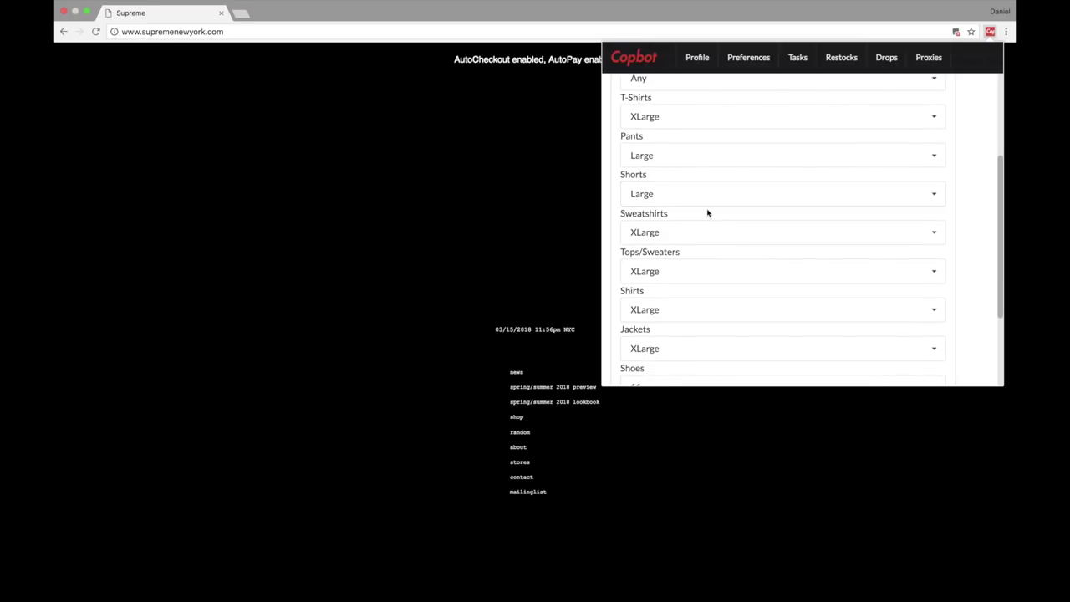
pyautogui.scroll(-3, 708, 211)
pyautogui.scroll(-2, 708, 209)
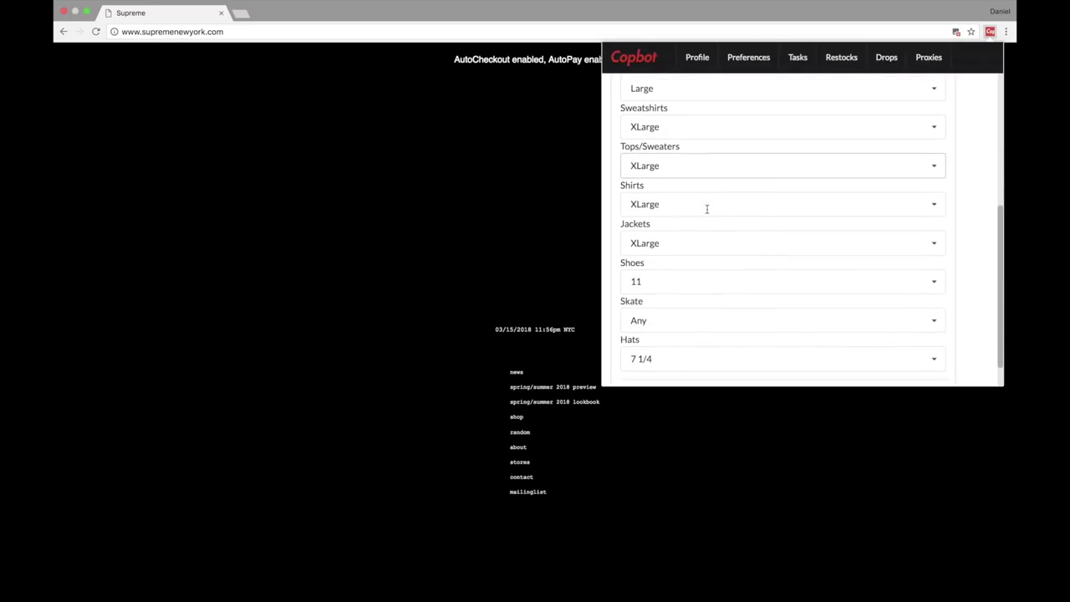
pyautogui.click(762, 315)
pyautogui.scroll(-1, 761, 311)
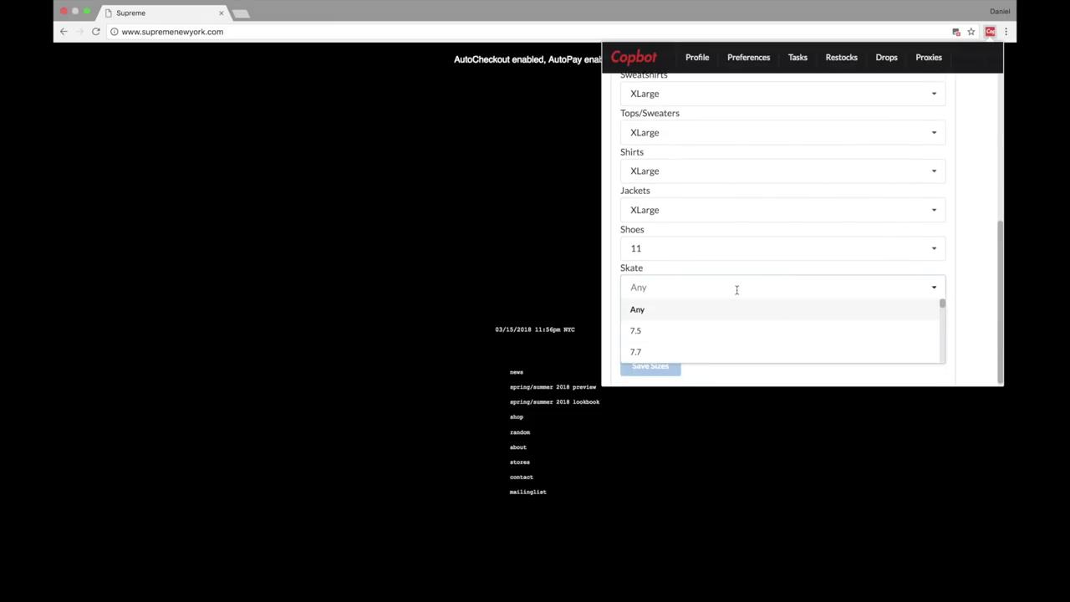
pyautogui.click(932, 288)
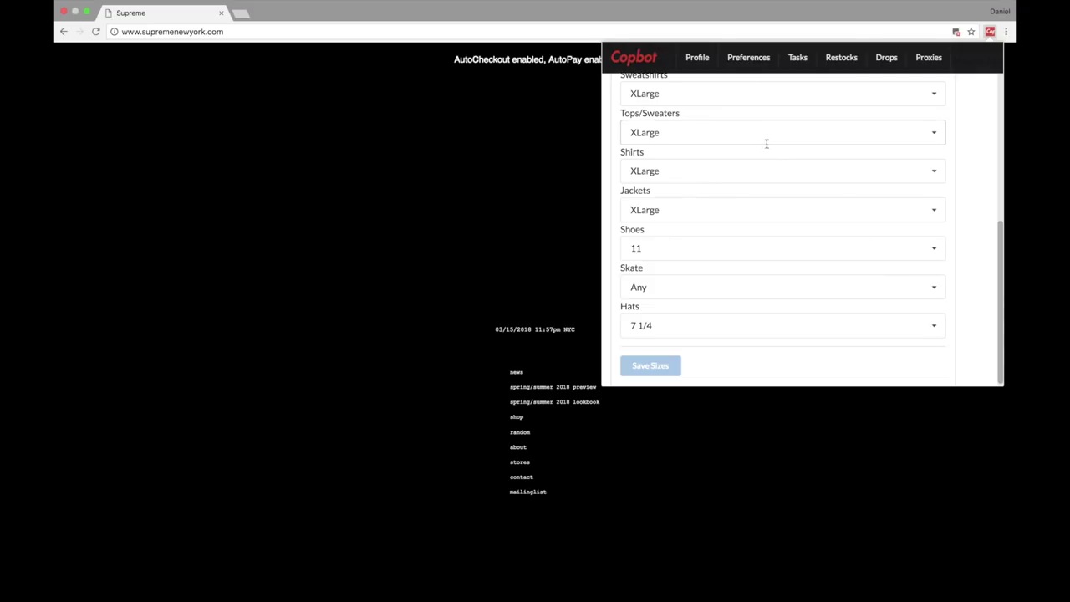
# Step: Collapse the Sizes section and open the product list of the Latest drop
pyautogui.scroll(4, 736, 206)
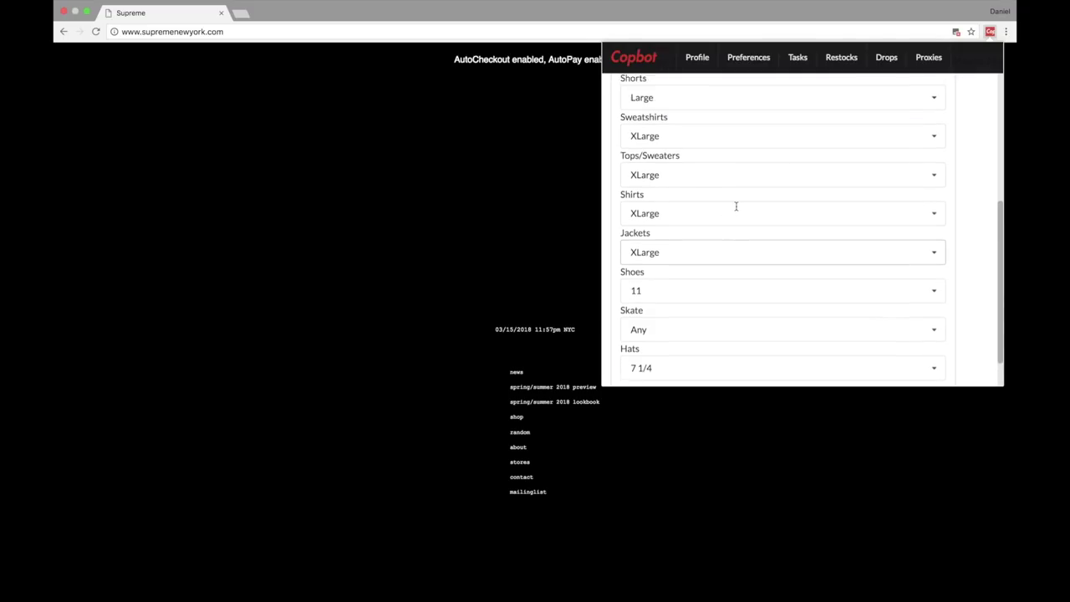
pyautogui.scroll(2, 735, 206)
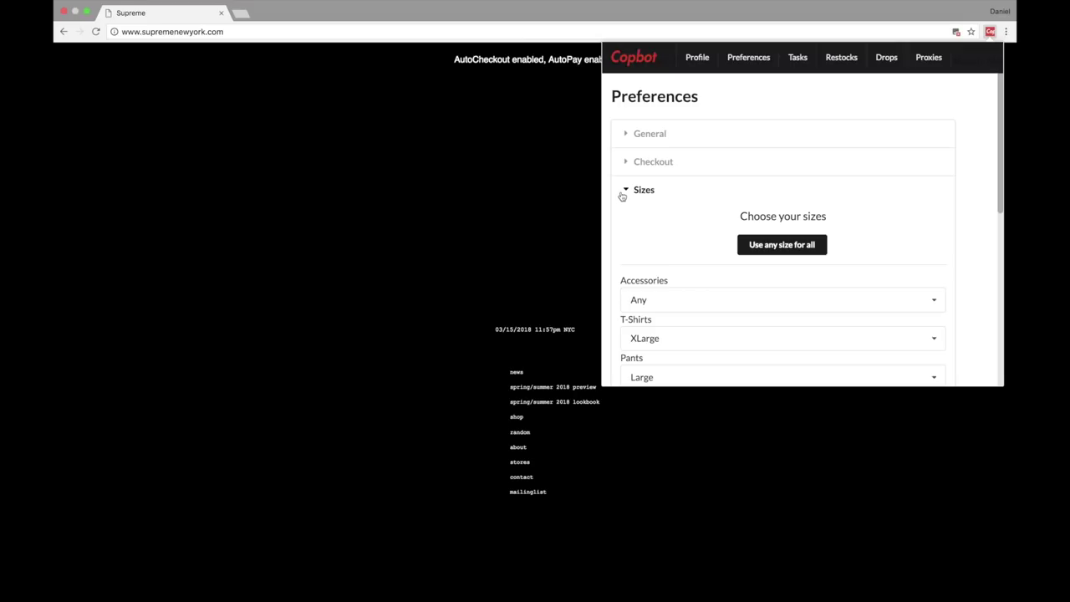
pyautogui.click(625, 190)
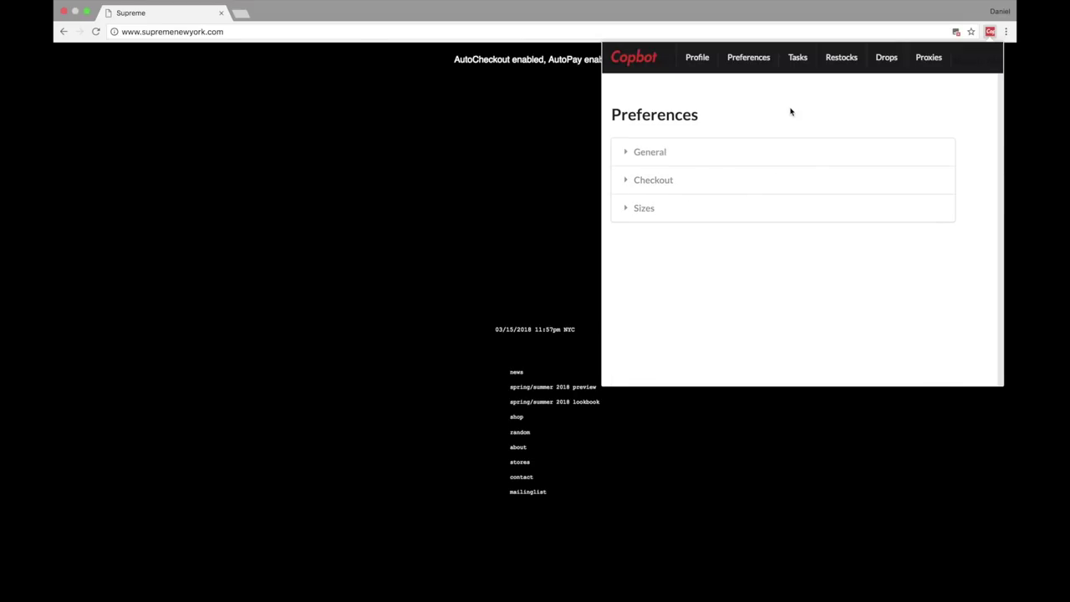
pyautogui.click(887, 66)
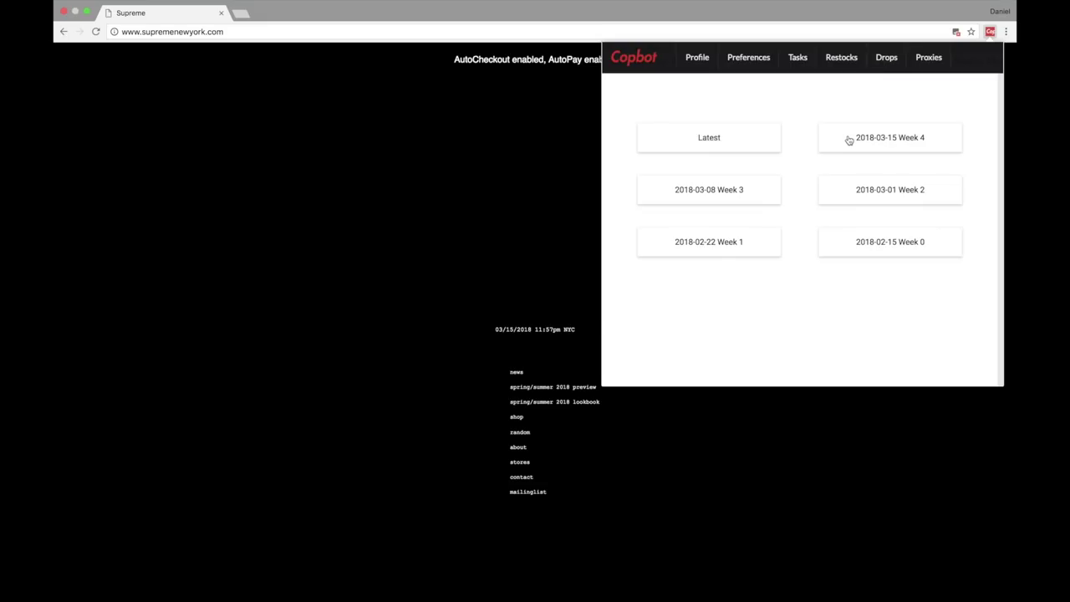
pyautogui.click(732, 146)
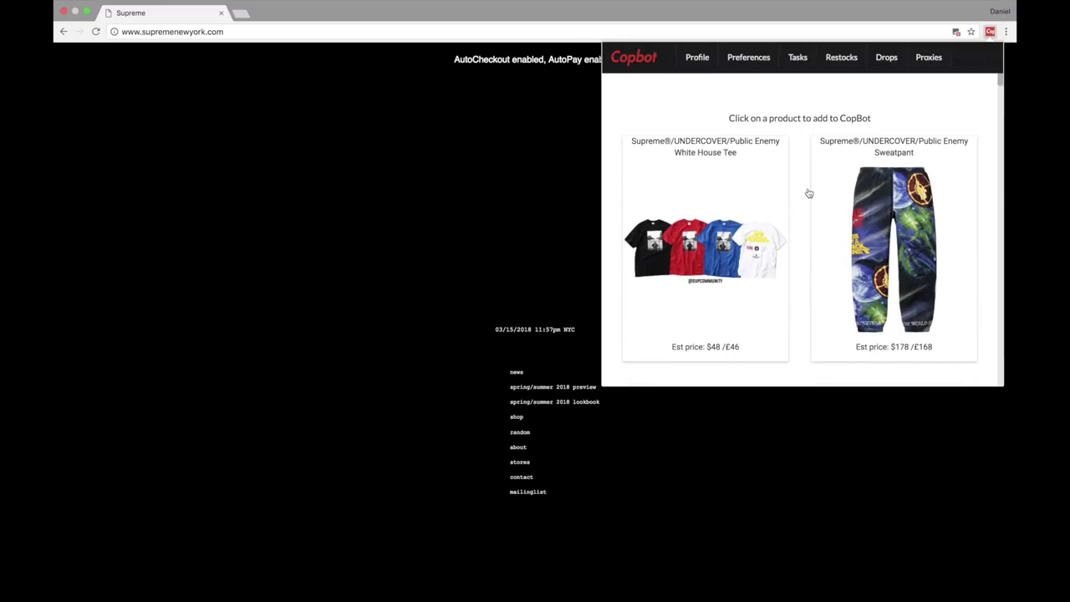
# Step: Browse the first products of the latest drop, checking their names, pictures and estimated prices
pyautogui.scroll(-1, 808, 193)
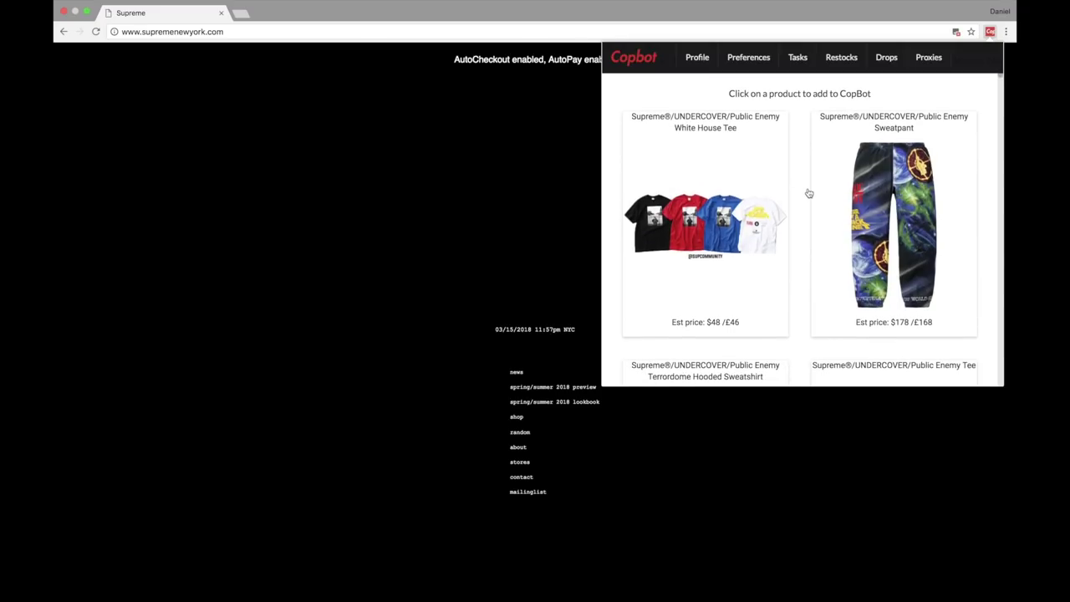
pyautogui.scroll(-1, 808, 193)
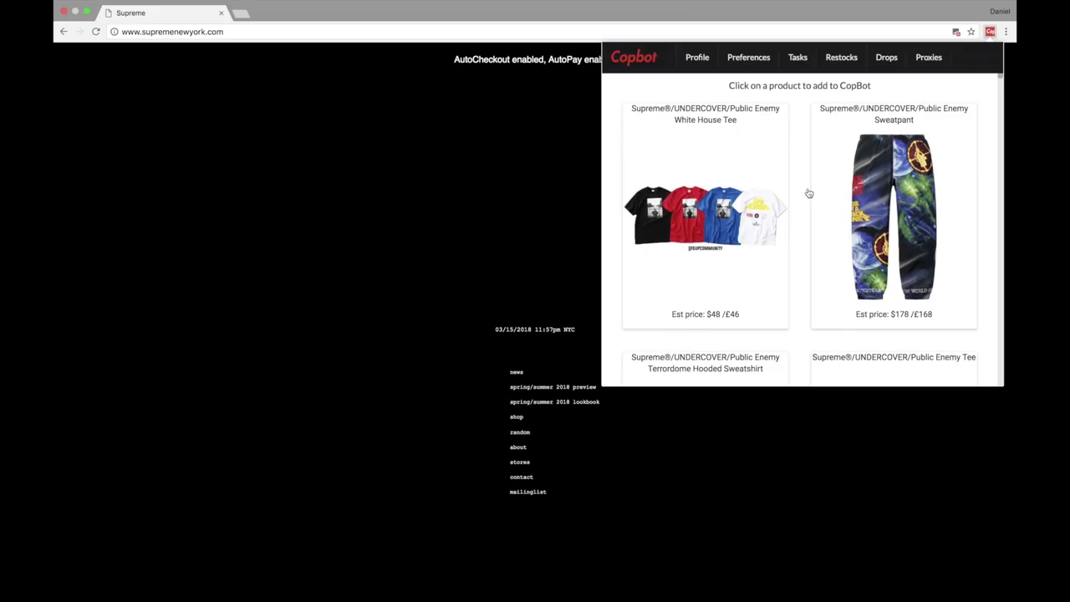
pyautogui.scroll(-1, 808, 193)
pyautogui.scroll(-2, 809, 193)
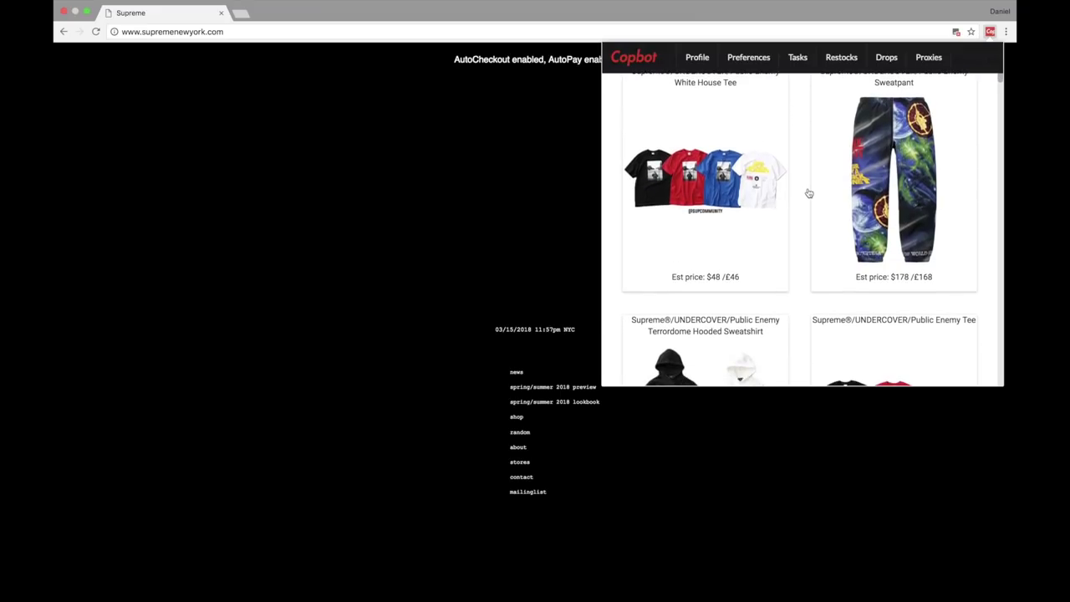
pyautogui.scroll(-1, 809, 193)
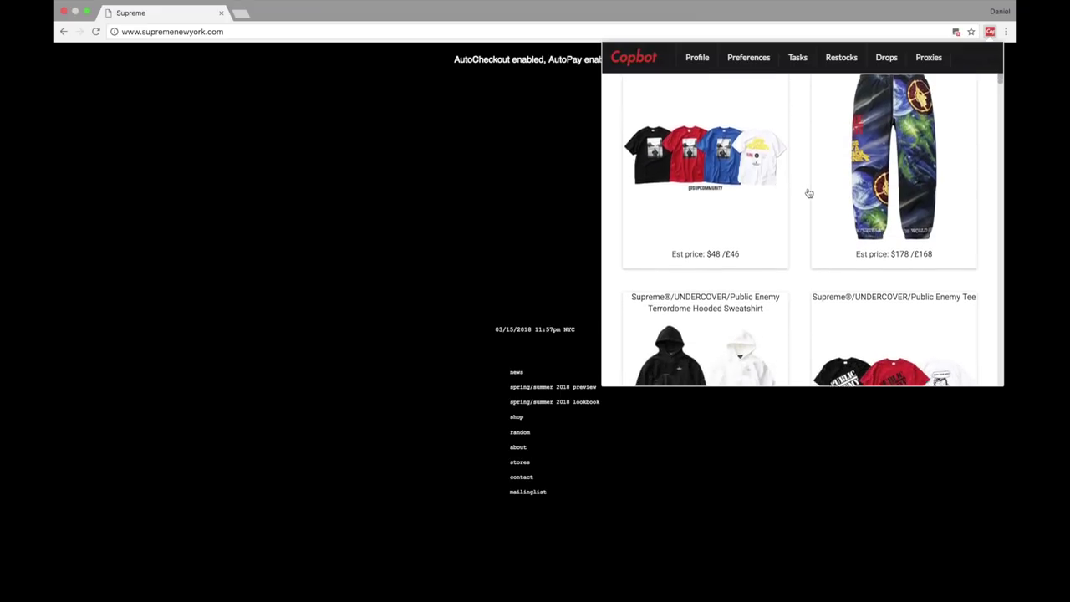
pyautogui.scroll(-1, 851, 187)
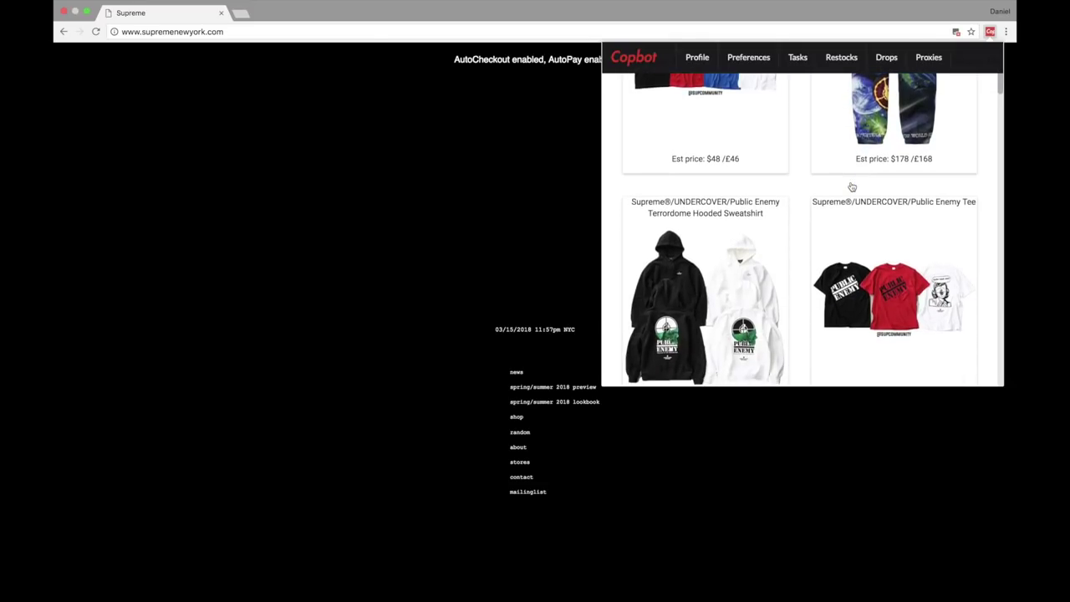
pyautogui.scroll(-1, 818, 249)
pyautogui.scroll(-2, 818, 249)
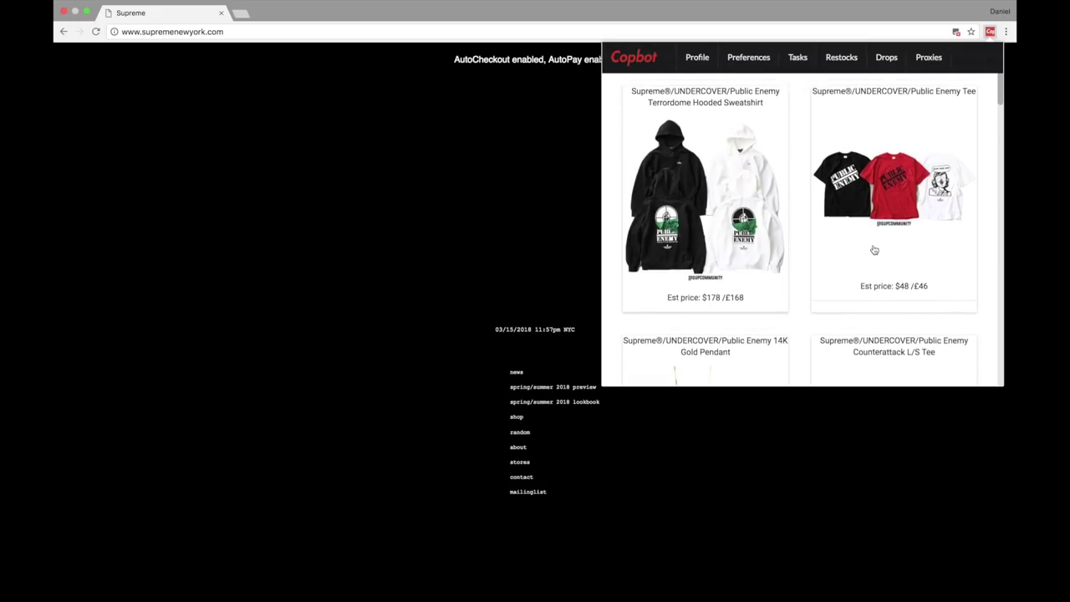
pyautogui.scroll(6, 874, 249)
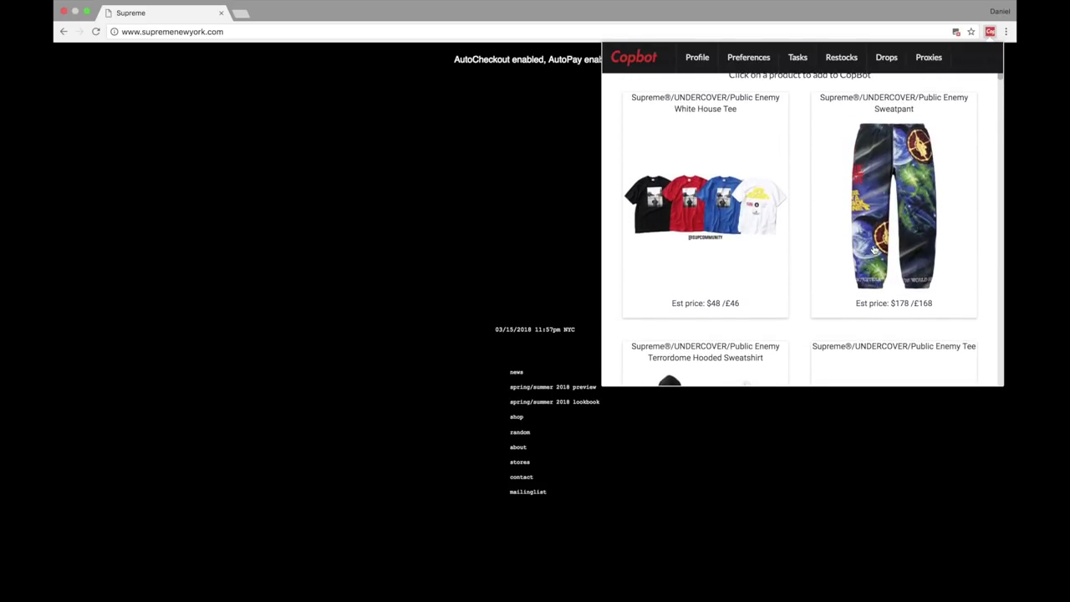
pyautogui.scroll(1, 873, 249)
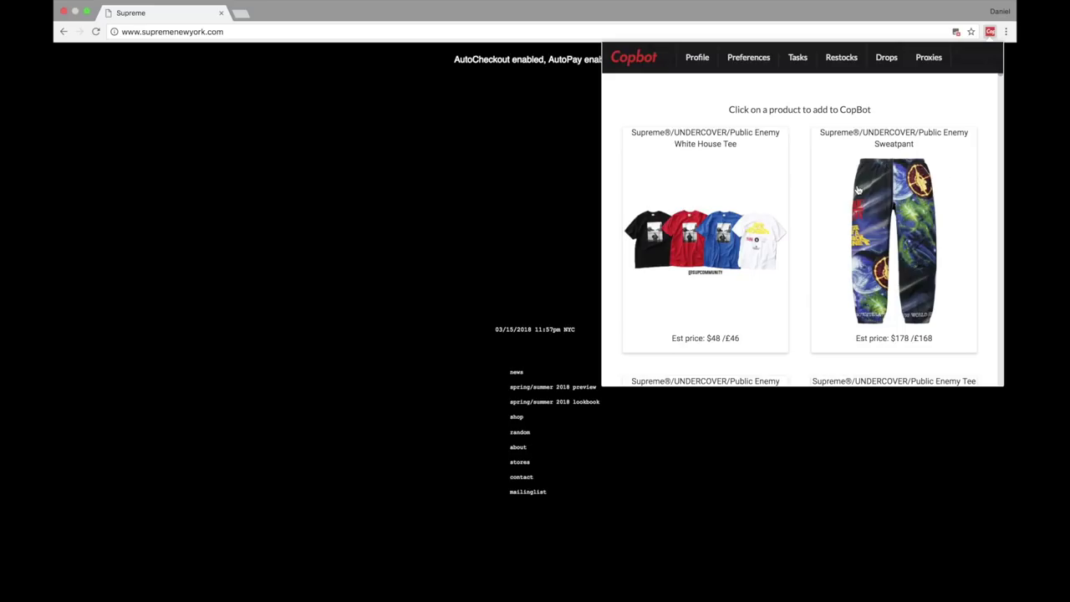
# Step: Start a task for the Supreme®/UNDERCOVER/Public Enemy Sweatpant and exclude the matching Skate Pant and Work Pant products
pyautogui.click(876, 205)
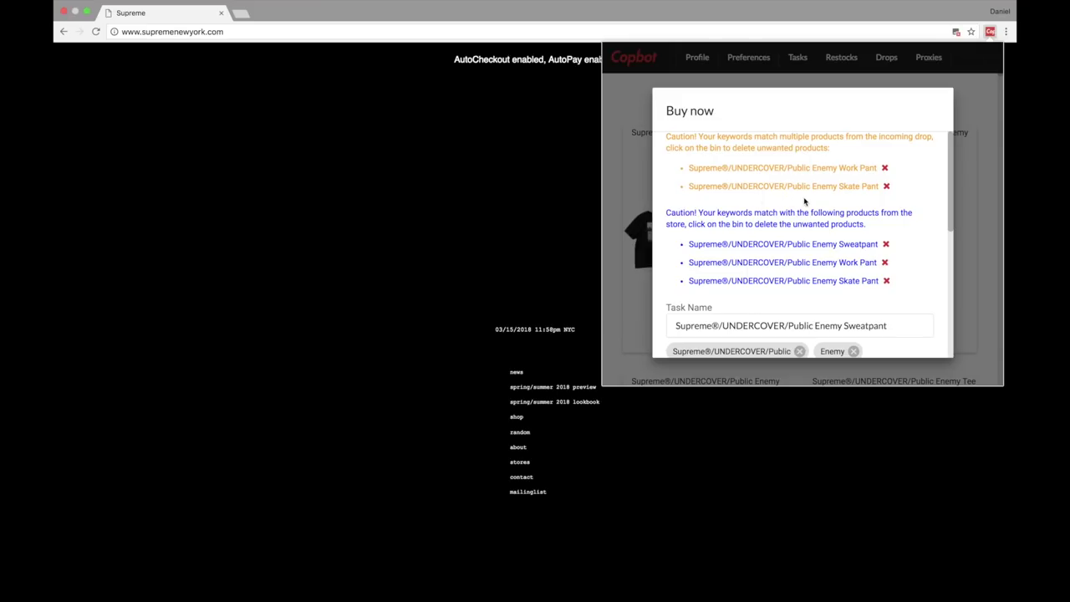
pyautogui.click(887, 187)
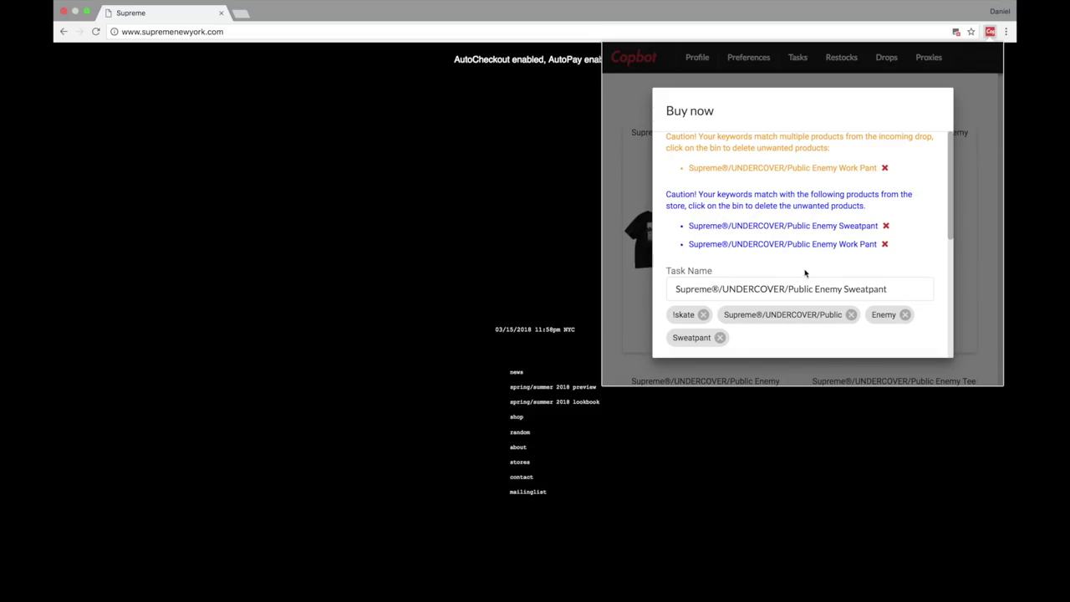
pyautogui.click(885, 244)
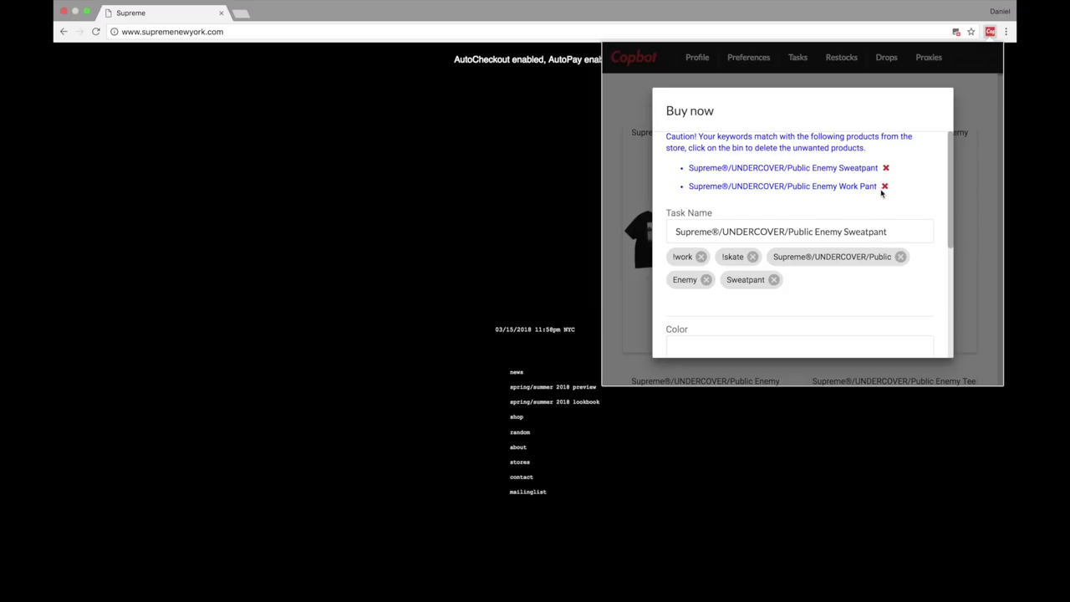
pyautogui.click(885, 186)
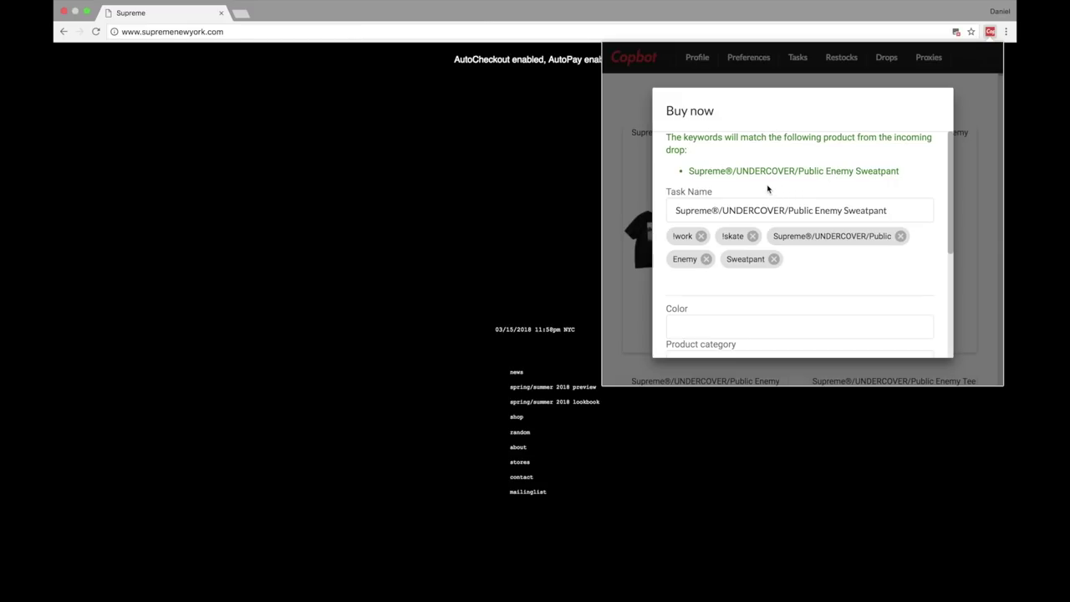
# Step: Set the sweatpant task's size to Large and its not-found action to Skip to next CopBot product, and add the task
pyautogui.scroll(-1, 767, 189)
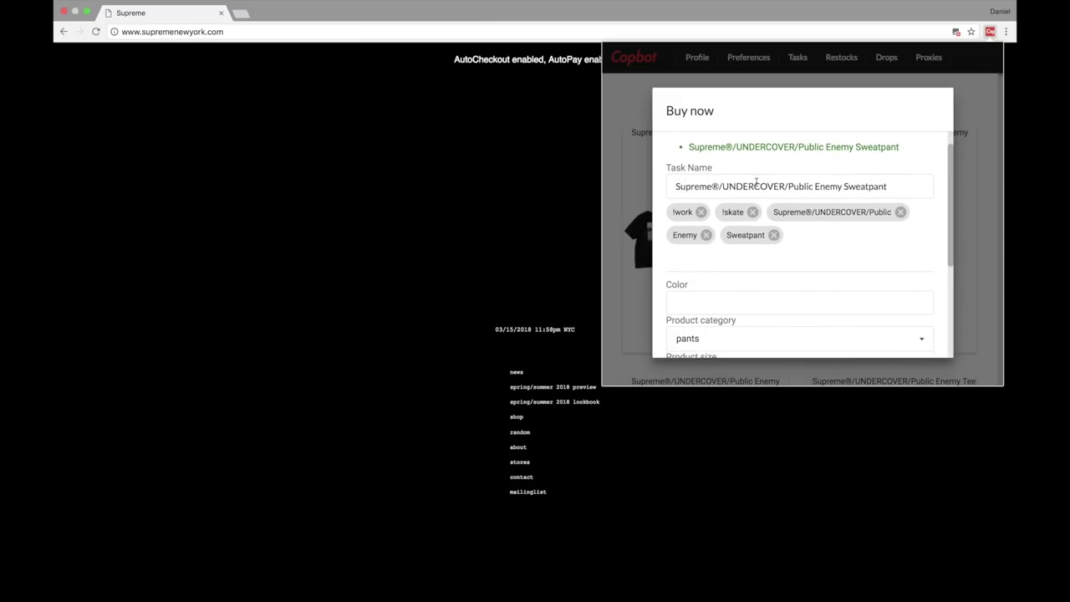
pyautogui.scroll(-2, 843, 185)
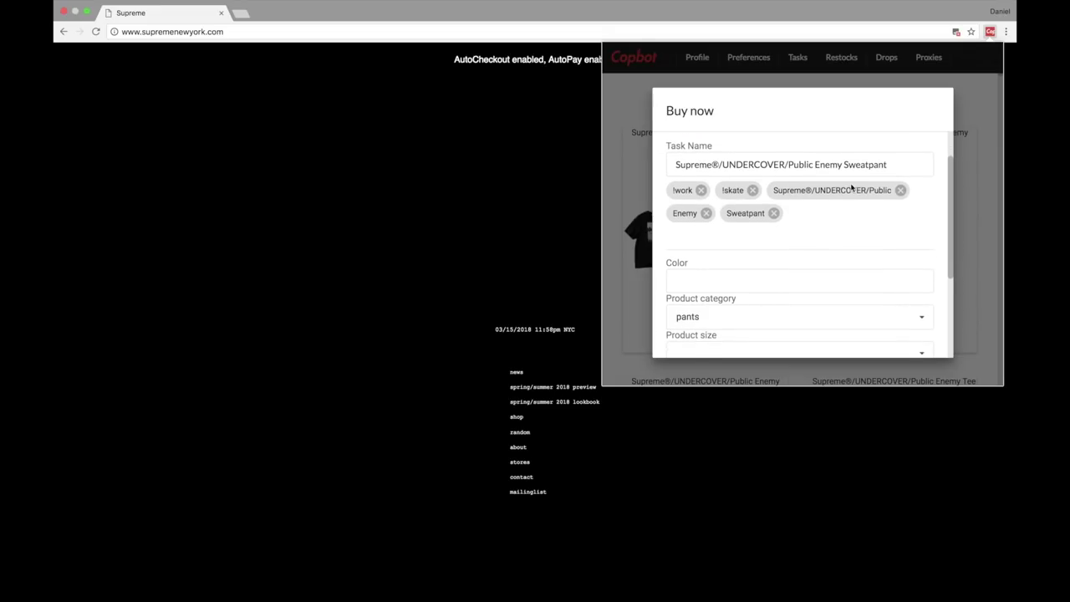
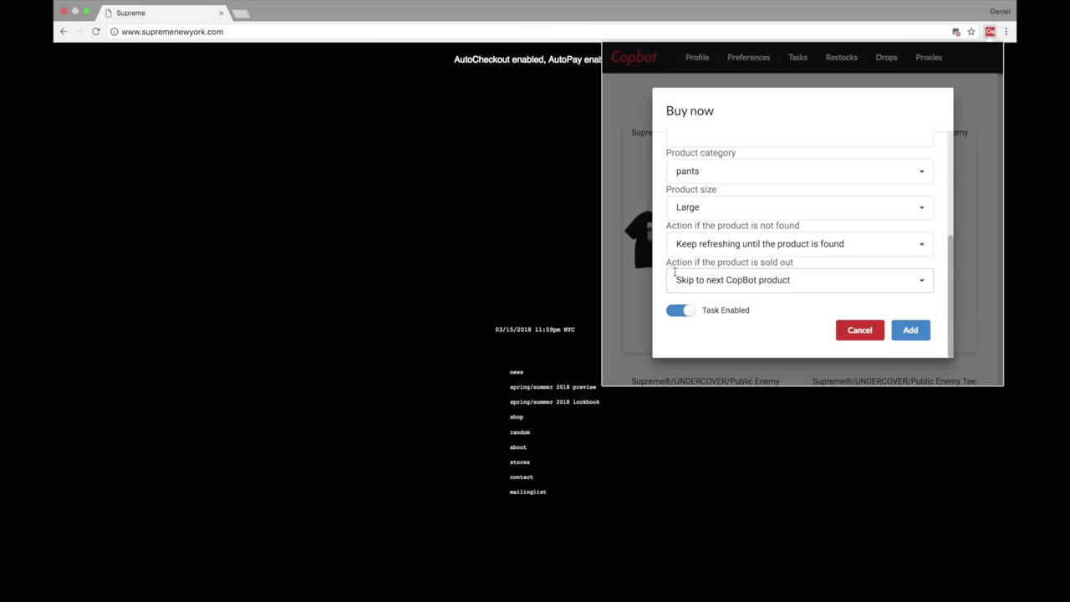
pyautogui.click(774, 280)
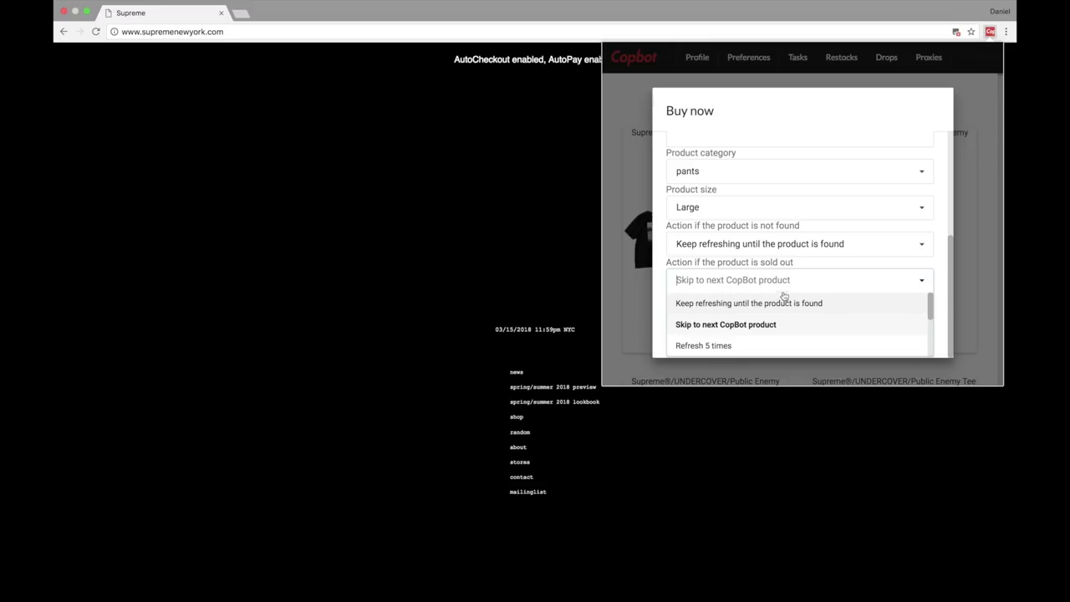
pyautogui.click(761, 242)
pyautogui.click(759, 247)
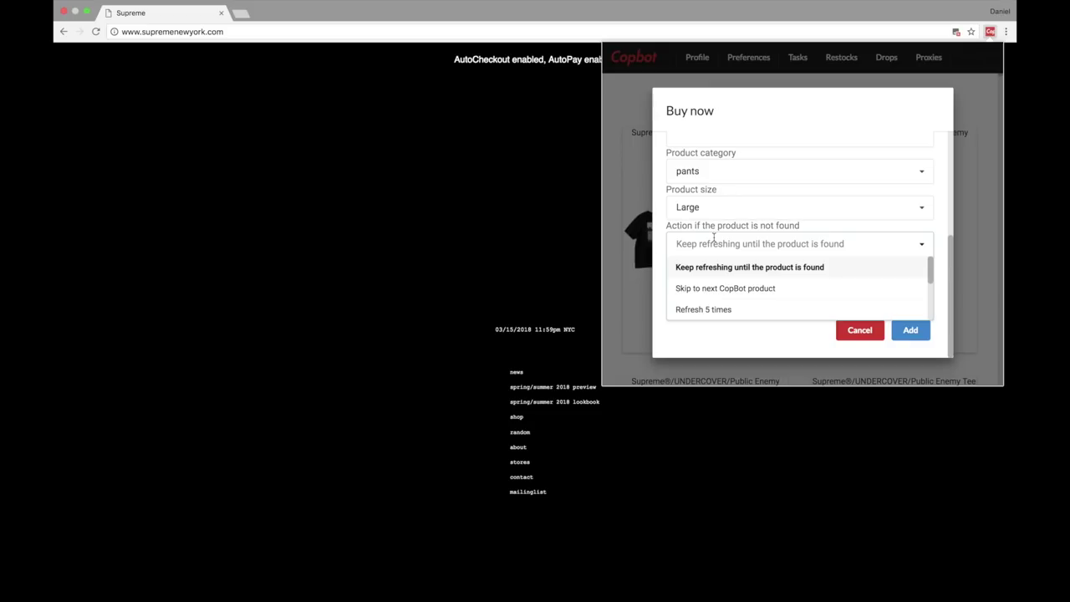
pyautogui.click(703, 289)
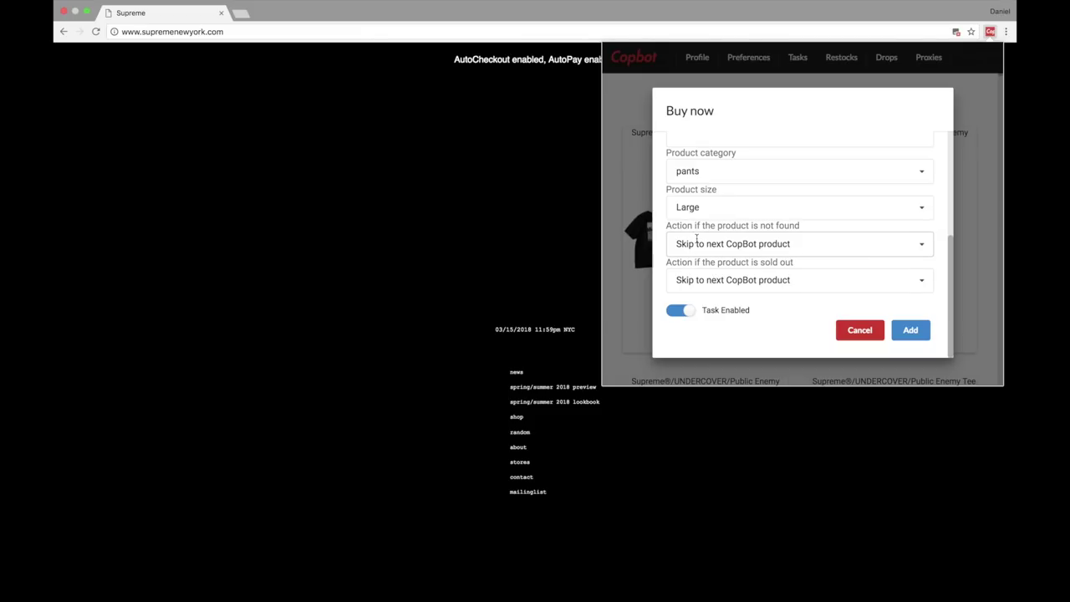
pyautogui.scroll(1, 770, 262)
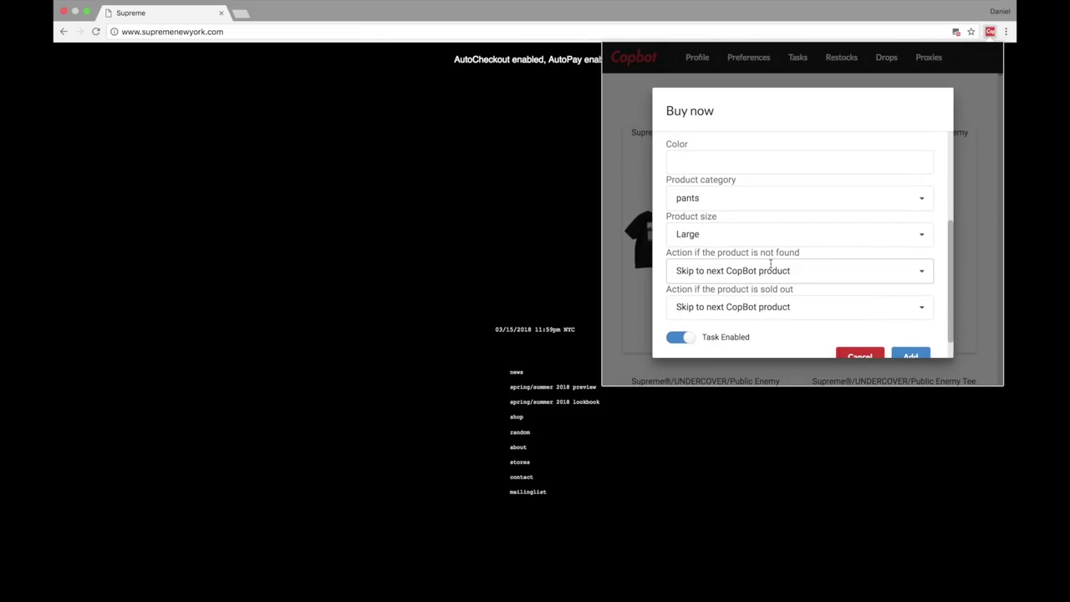
pyautogui.scroll(-1, 770, 262)
pyautogui.click(911, 330)
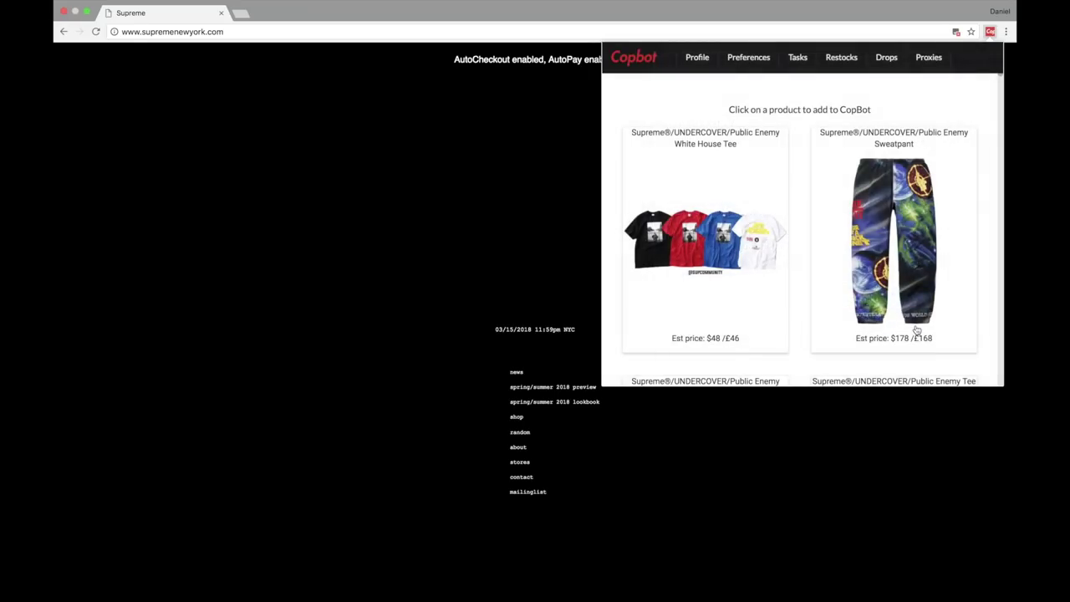
# Step: Check the sweatpant entry in the task list and return to the product list of the Latest drop
pyautogui.click(793, 61)
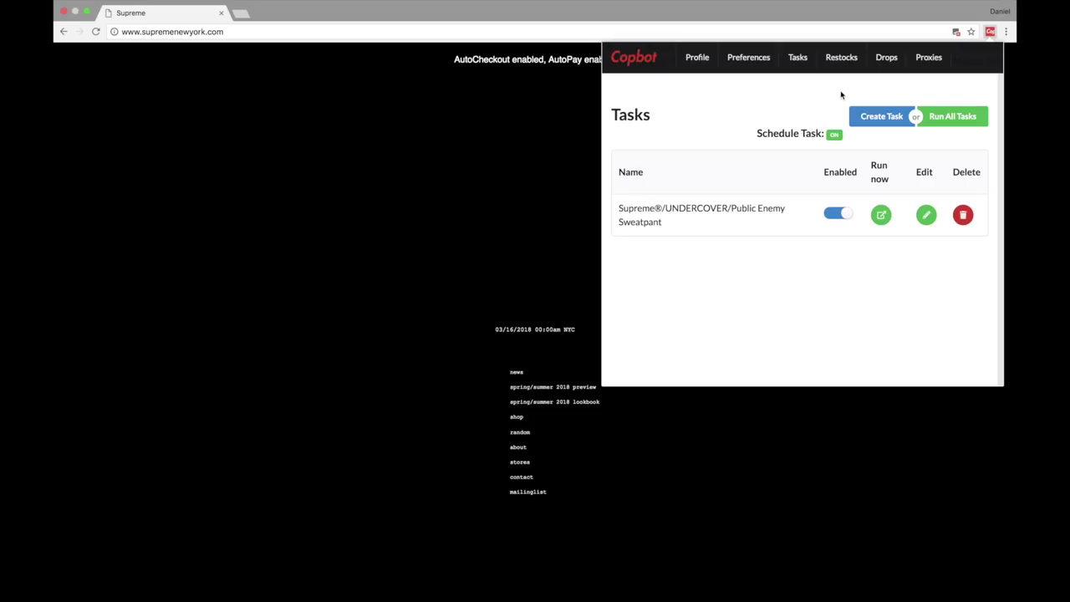
pyautogui.click(886, 65)
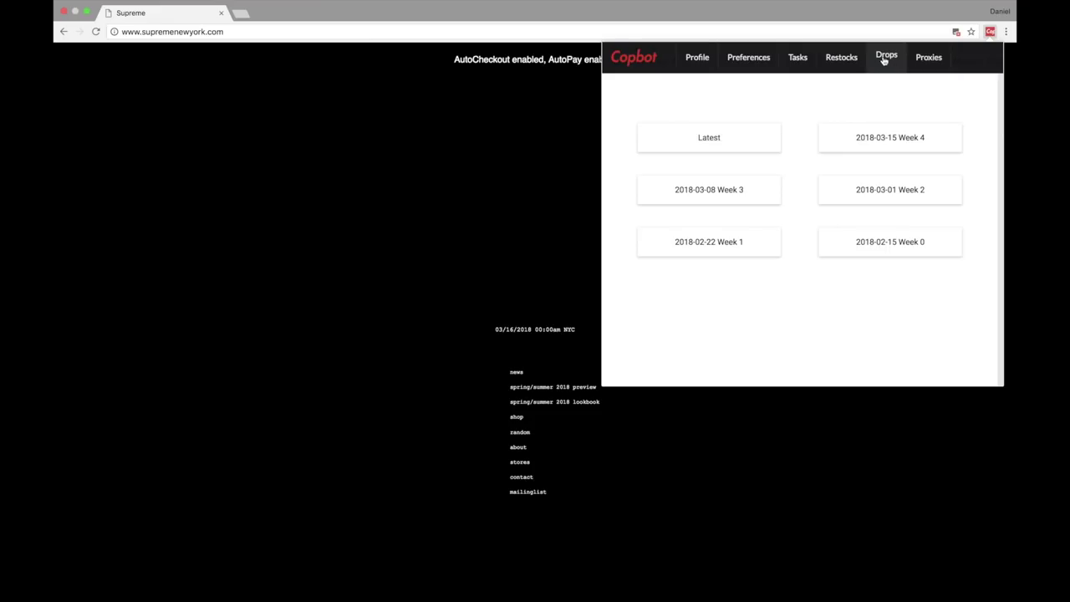
pyautogui.click(754, 130)
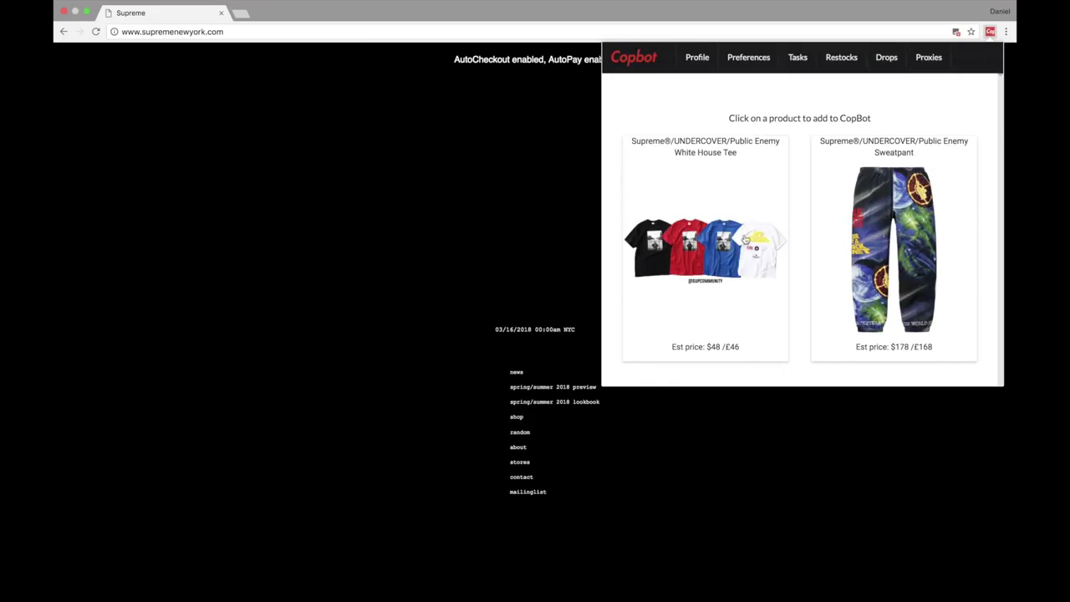
# Step: Start a task for the Supreme®/UNDERCOVER/Public Enemy White House Tee and exclude the matching Counterattack L/S Tee and Terrordome Tee
pyautogui.click(719, 263)
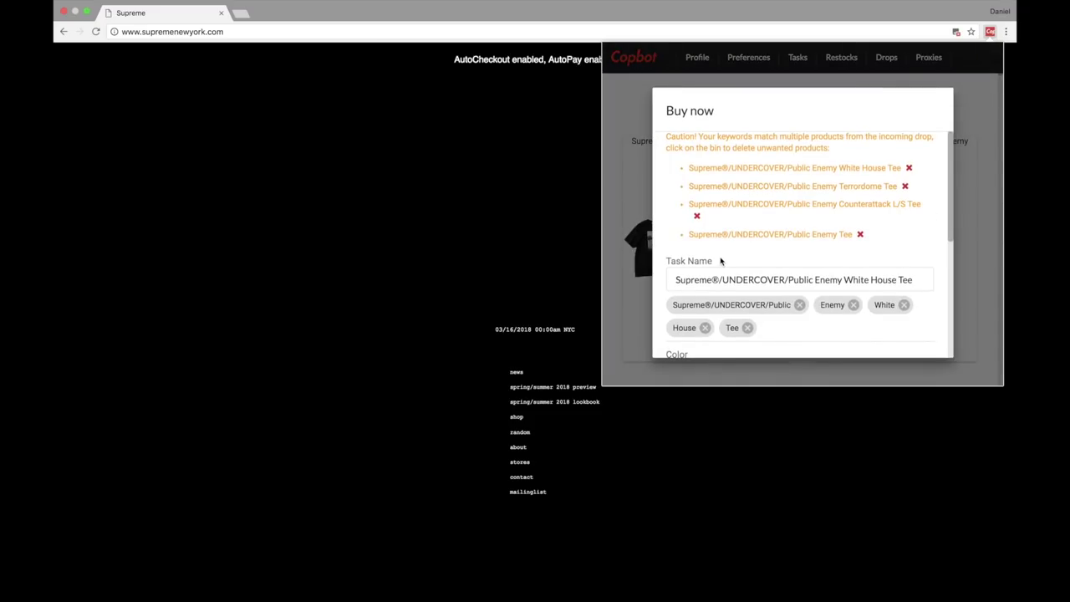
pyautogui.scroll(-3, 721, 262)
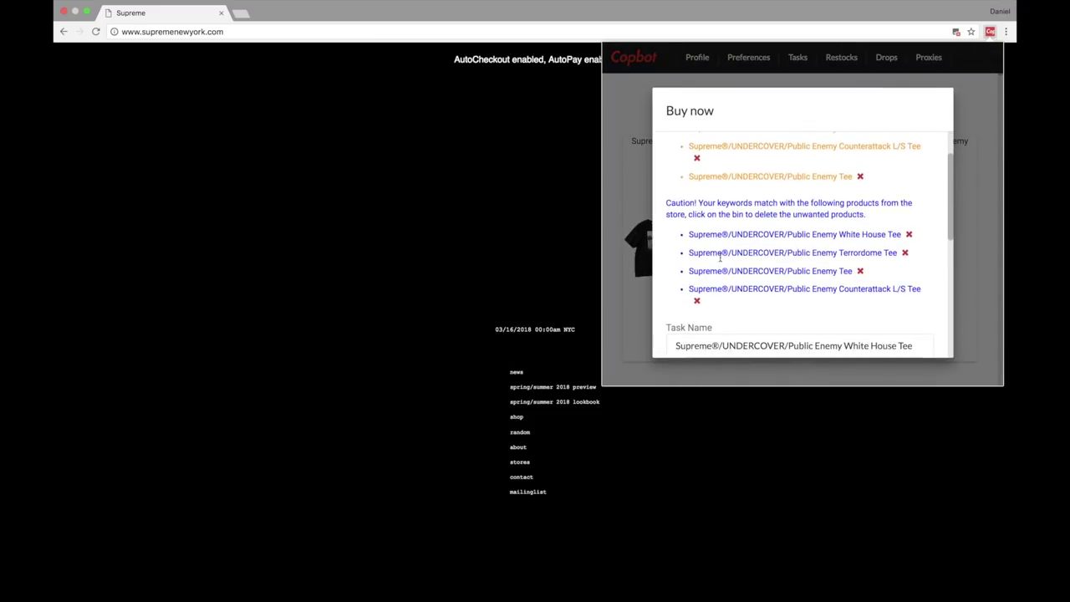
pyautogui.scroll(3, 721, 262)
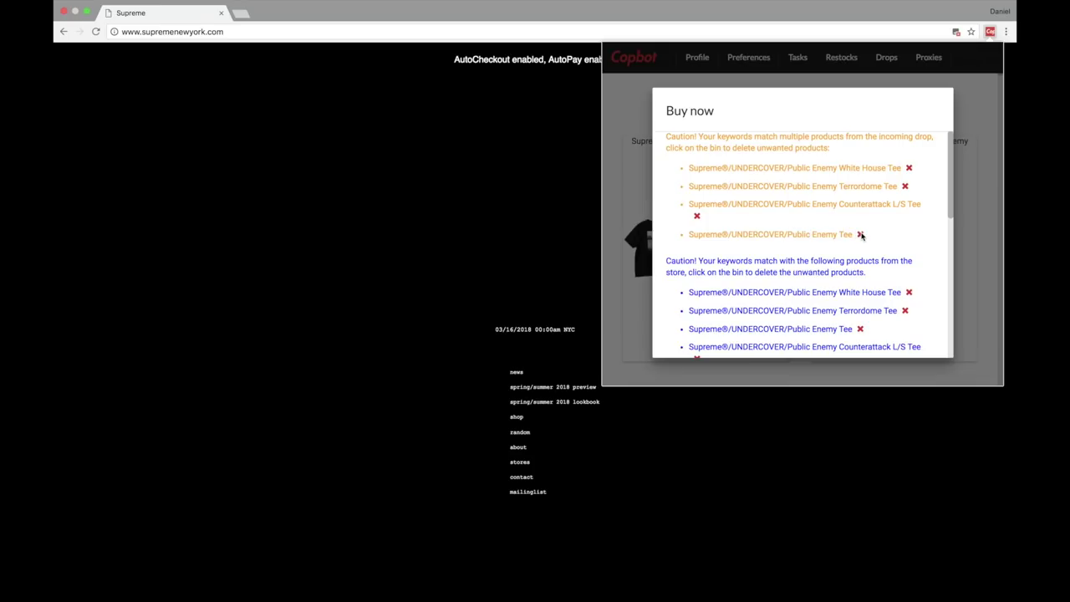
pyautogui.click(697, 216)
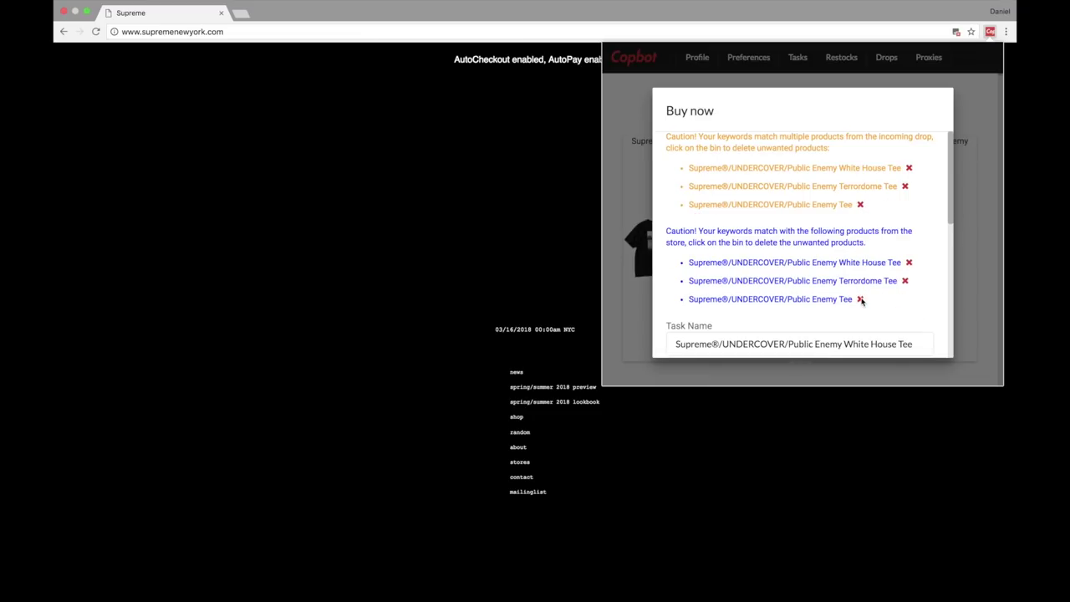
pyautogui.click(905, 281)
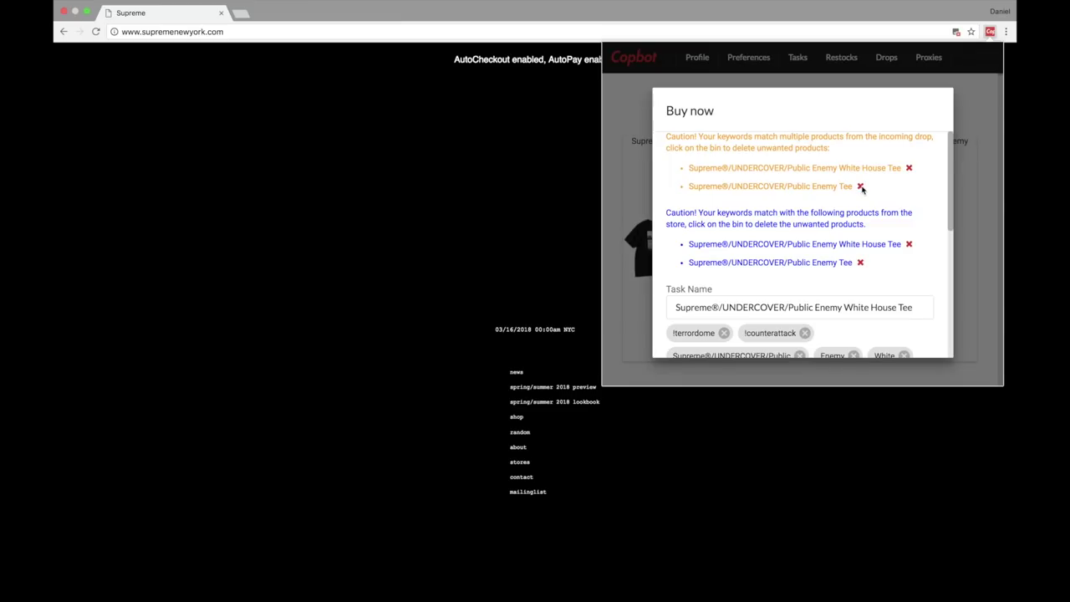
pyautogui.scroll(-2, 862, 189)
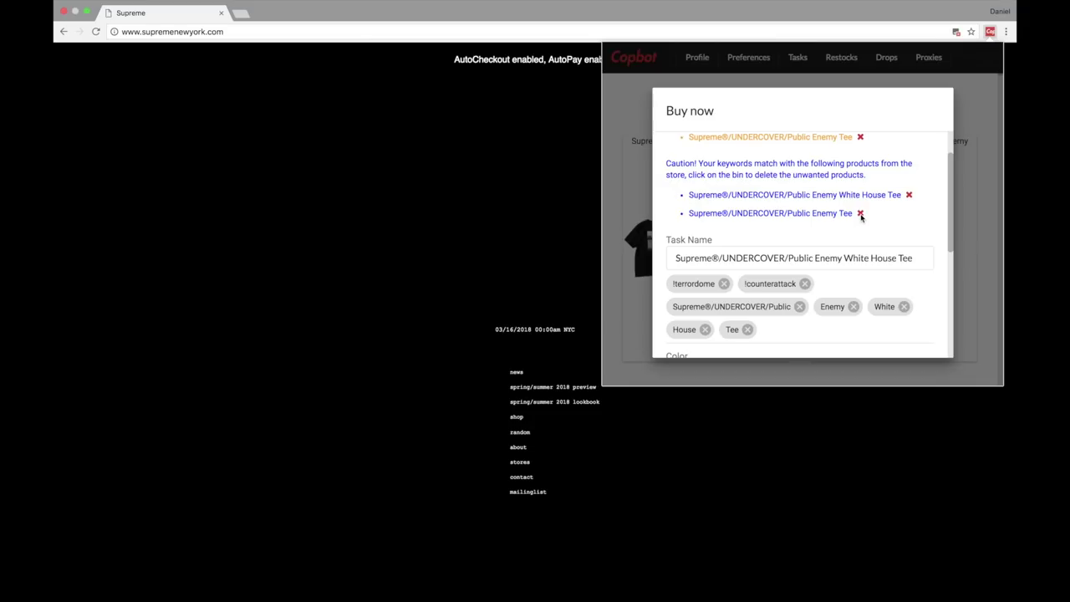
pyautogui.scroll(2, 843, 194)
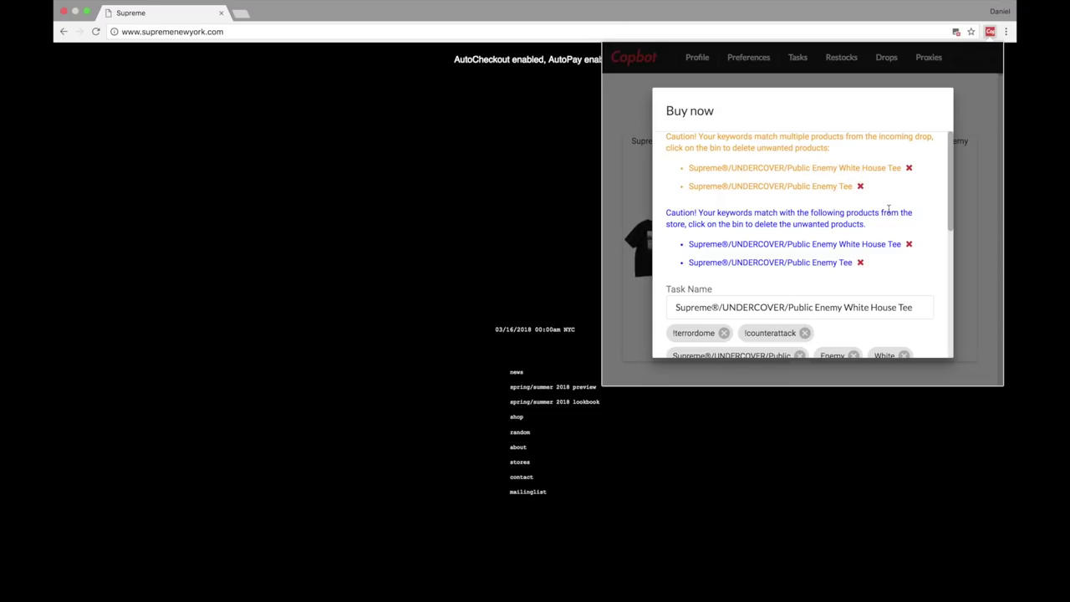
# Step: Set the White House Tee task's color to red and its product size to XLarge
pyautogui.scroll(-5, 886, 209)
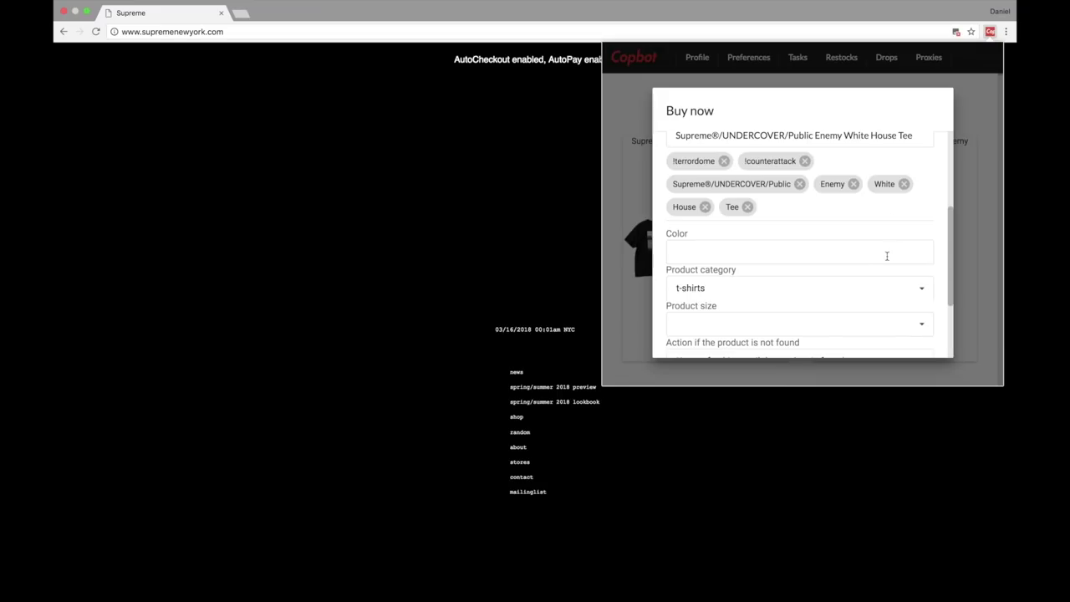
pyautogui.click(860, 257)
pyautogui.write('red')
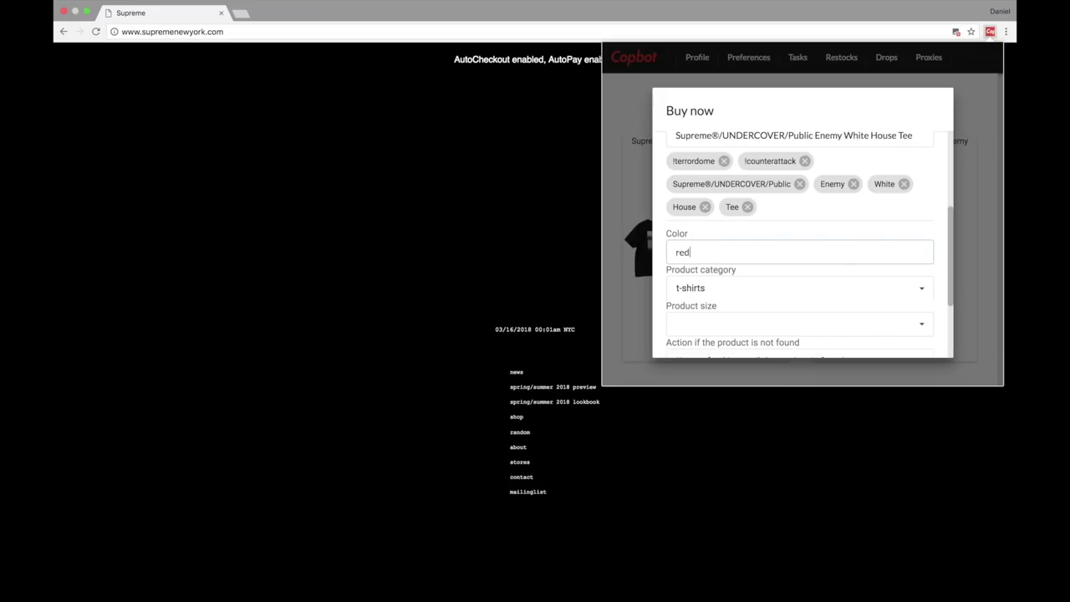
pyautogui.scroll(-2, 857, 288)
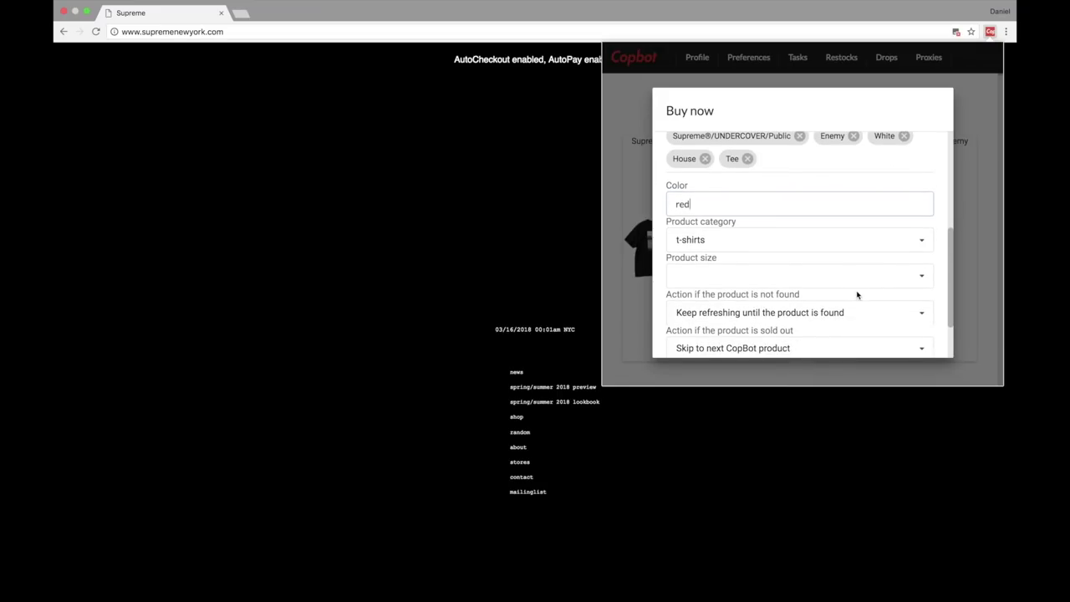
pyautogui.click(854, 287)
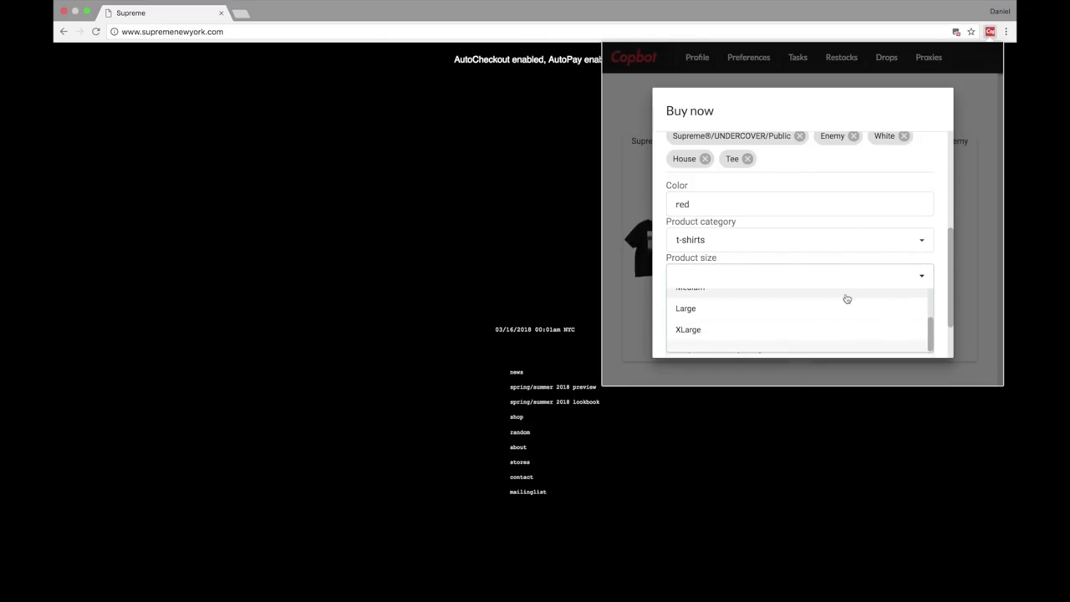
pyautogui.click(774, 337)
# Step: Keep the tee task's not-found action at Keep refreshing until the product is found, and add the task
pyautogui.scroll(-2, 774, 337)
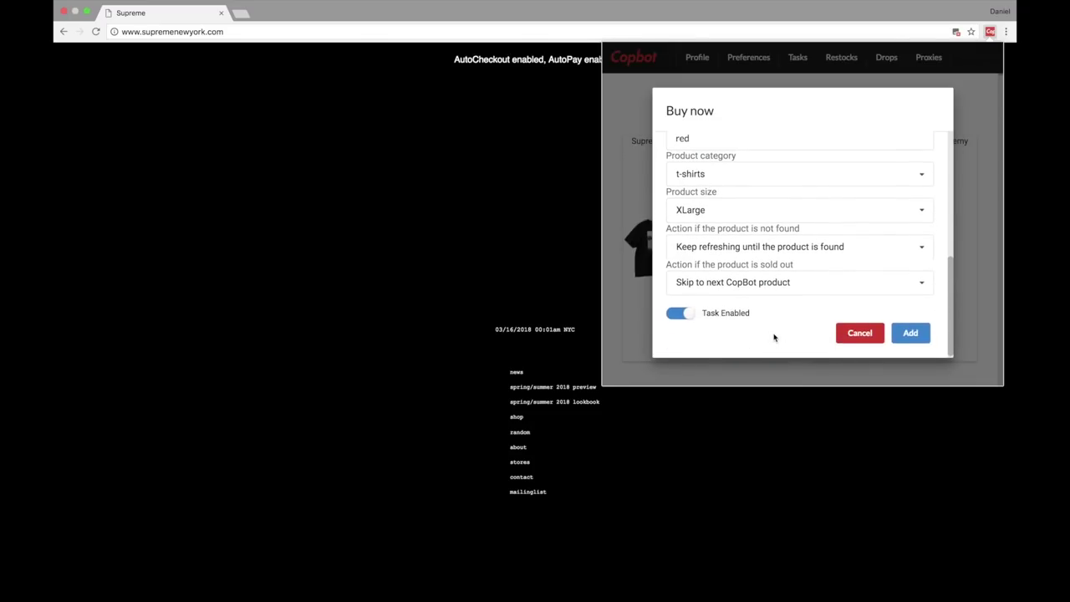
pyautogui.click(746, 254)
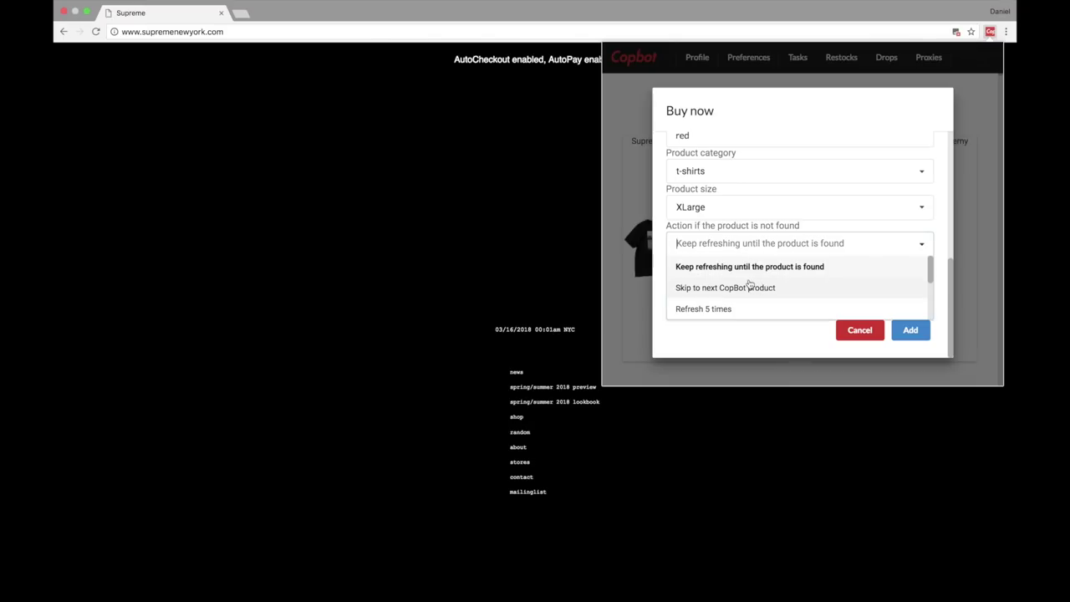
pyautogui.click(709, 268)
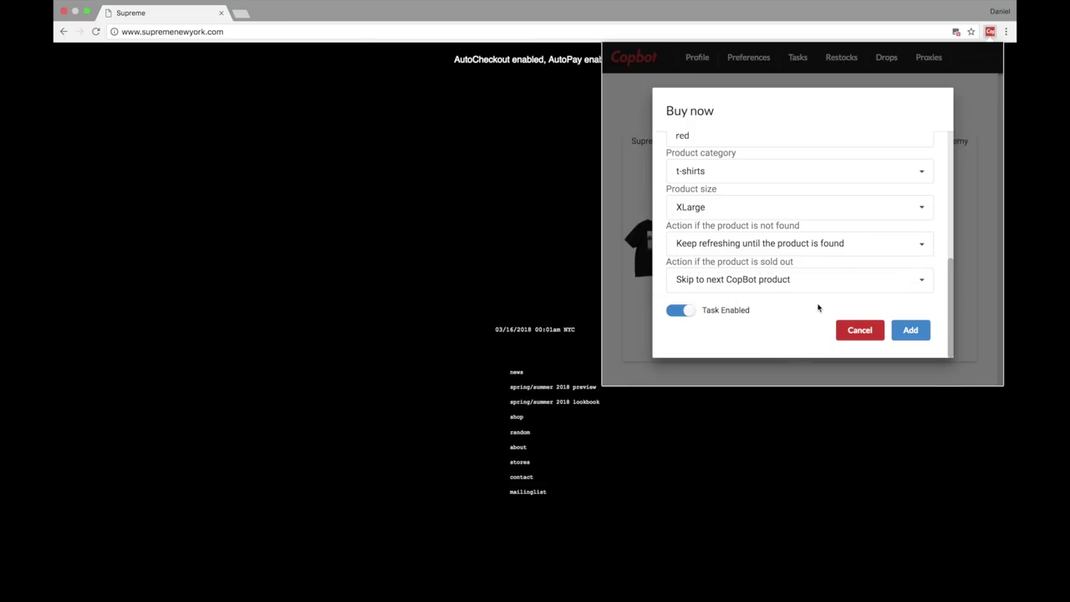
pyautogui.click(910, 329)
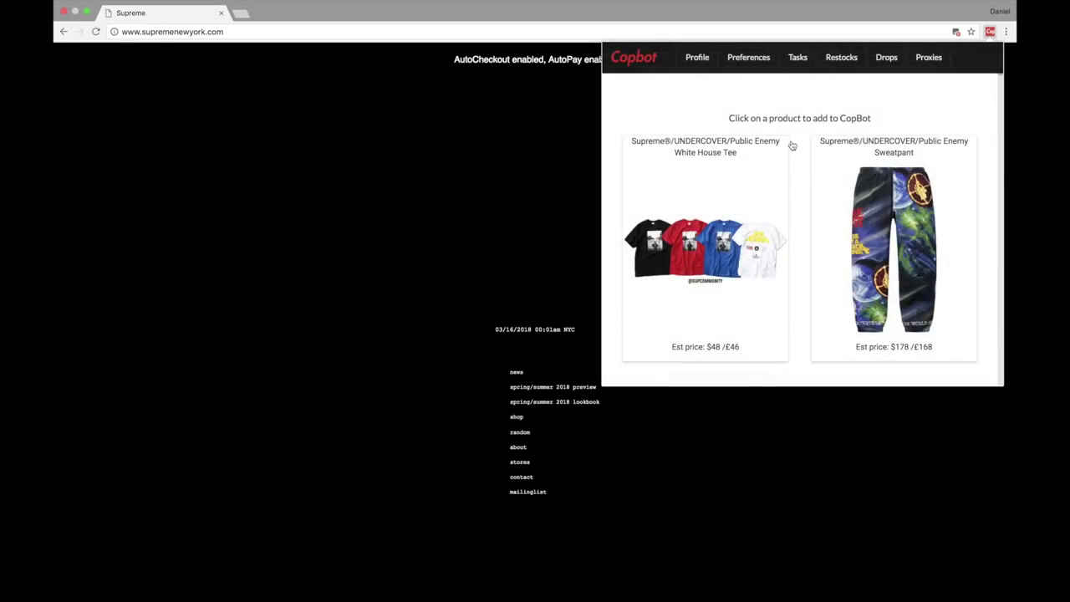
# Step: Check the task list, the enabled profile and the preference sections, and return to the task list
pyautogui.click(798, 57)
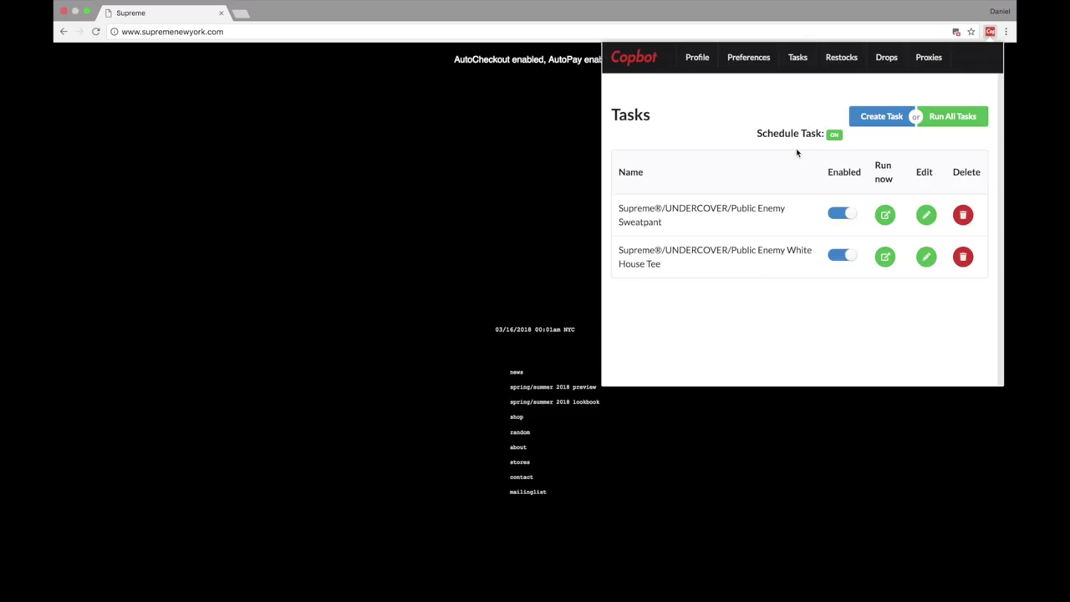
pyautogui.click(697, 57)
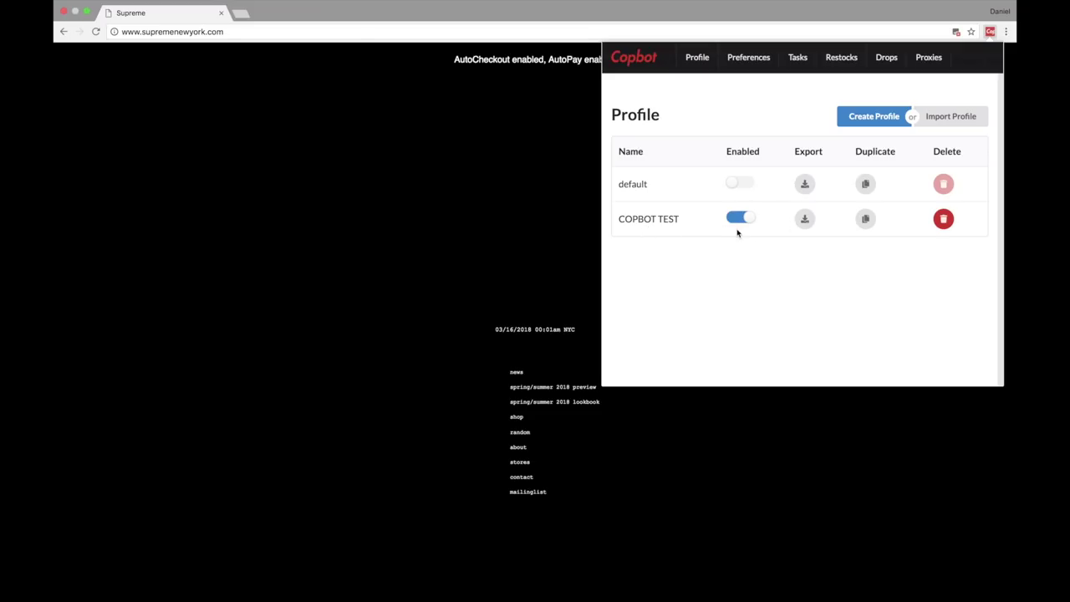
pyautogui.click(757, 69)
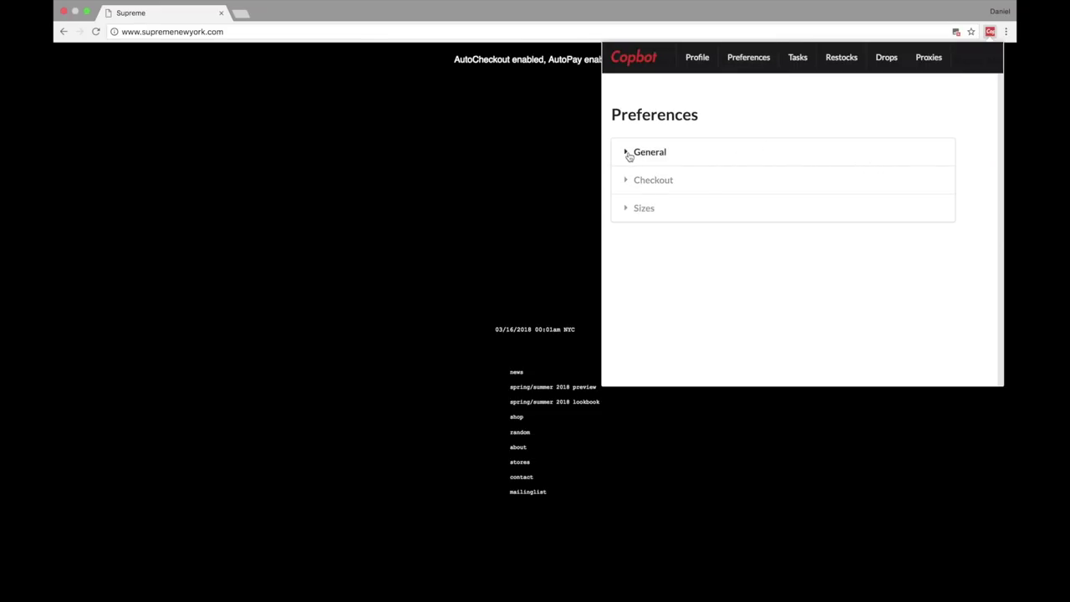
pyautogui.click(797, 66)
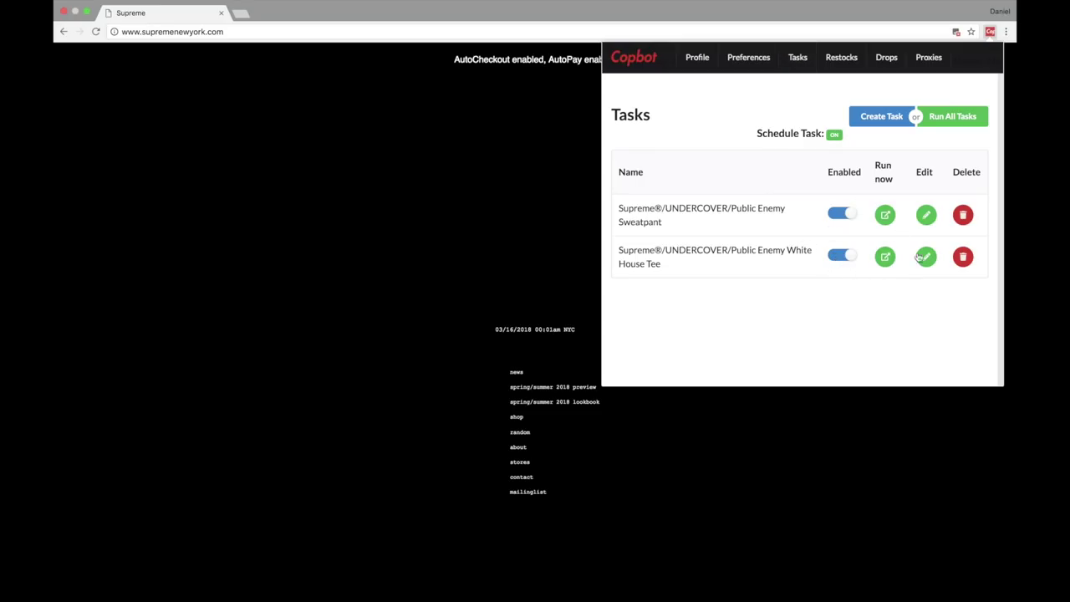
# Step: Review the bot options and ATC start time in the General preferences, and go back to the task list
pyautogui.click(734, 64)
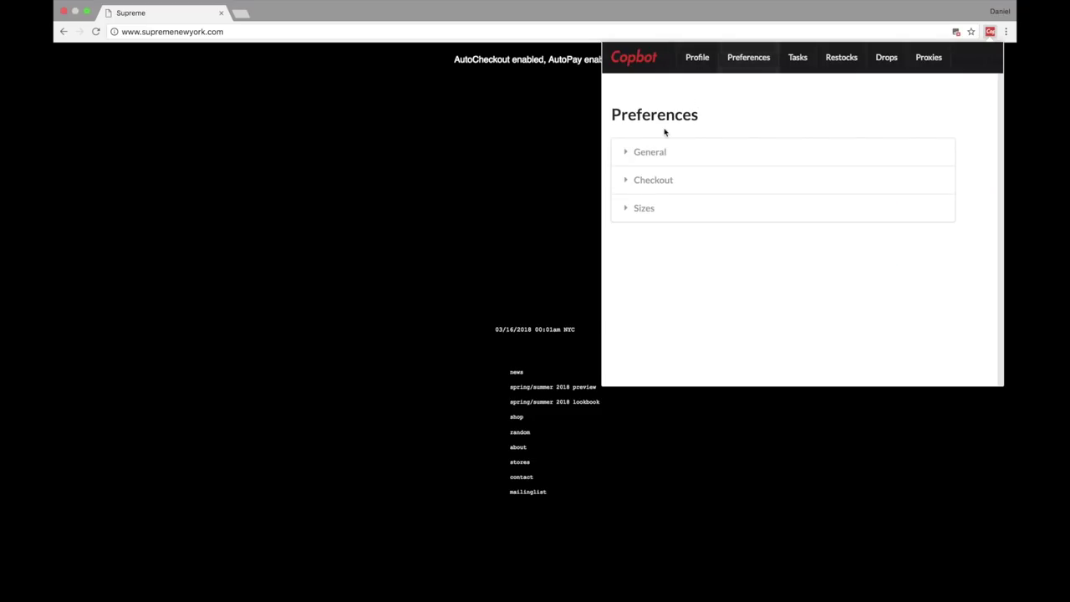
pyautogui.click(628, 155)
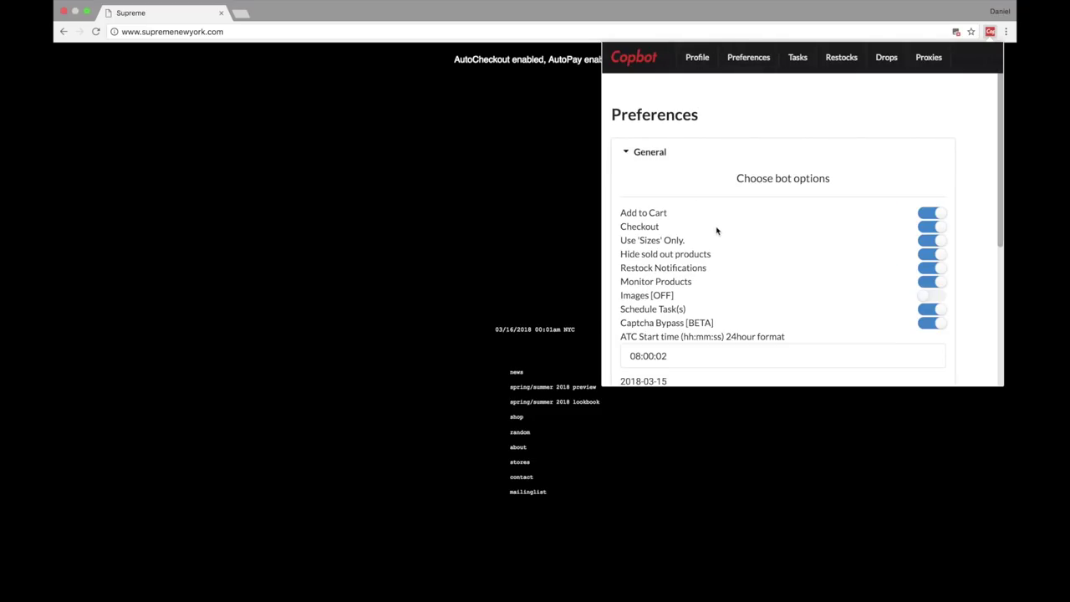
pyautogui.scroll(-2, 716, 229)
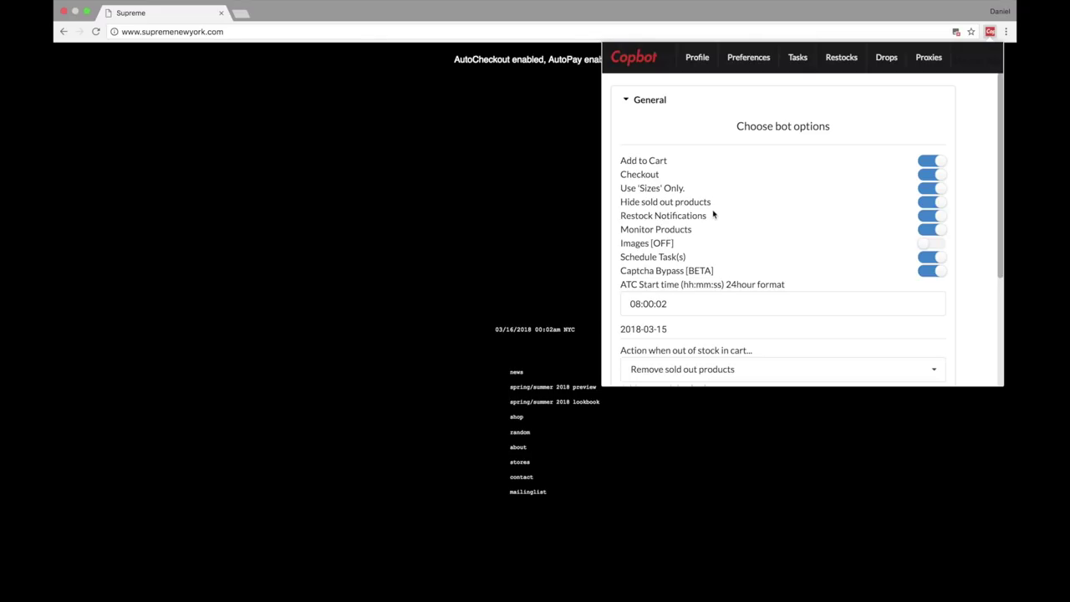
pyautogui.click(794, 65)
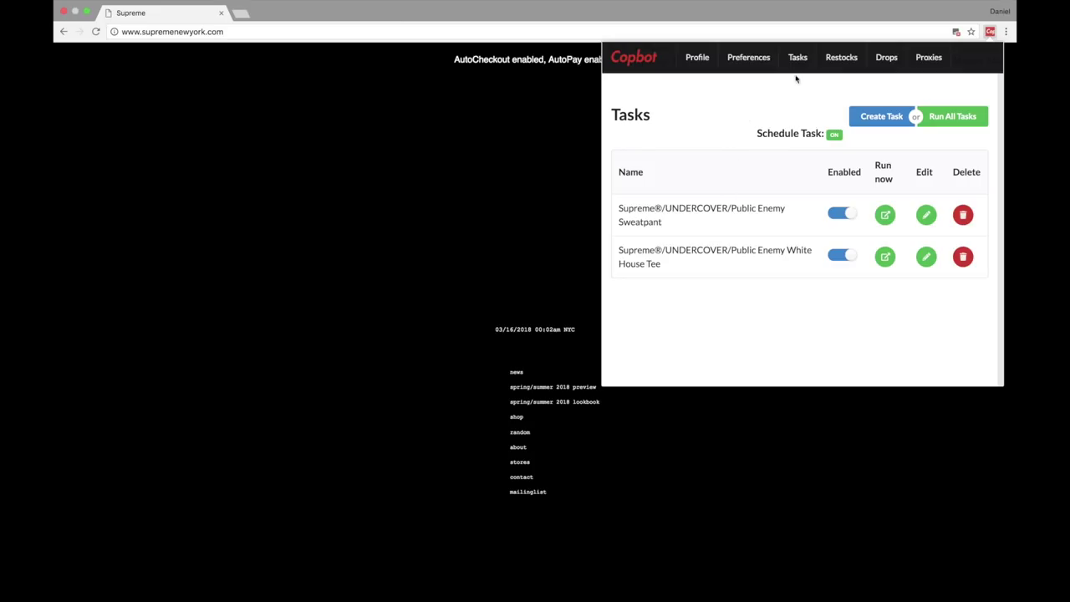
# Step: Look over Copbot's proxy import page and the list of weekly drops, and return to the profile list
pyautogui.click(930, 61)
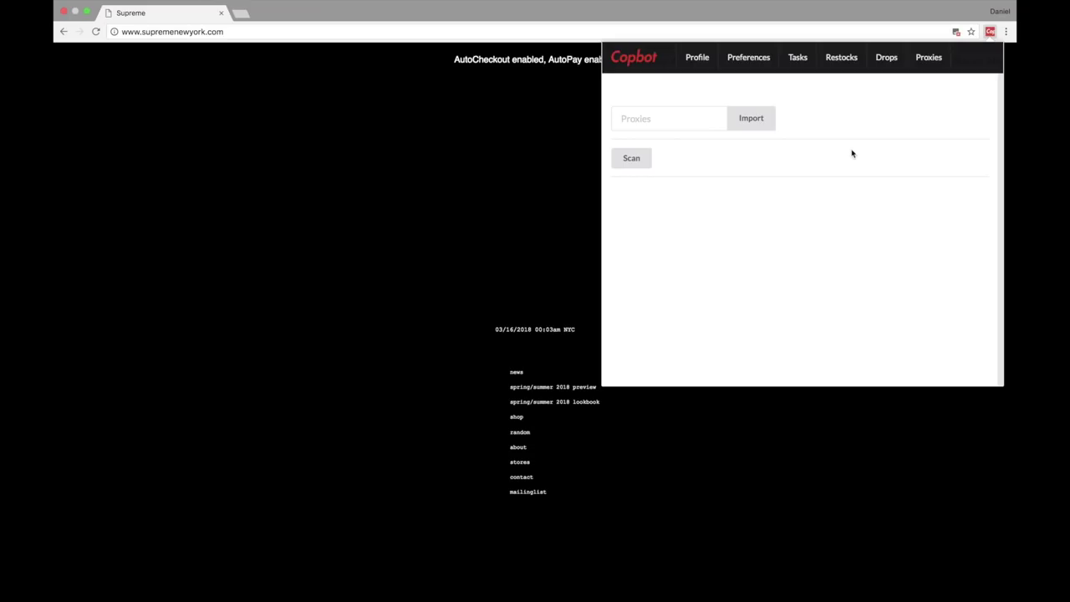
pyautogui.click(887, 71)
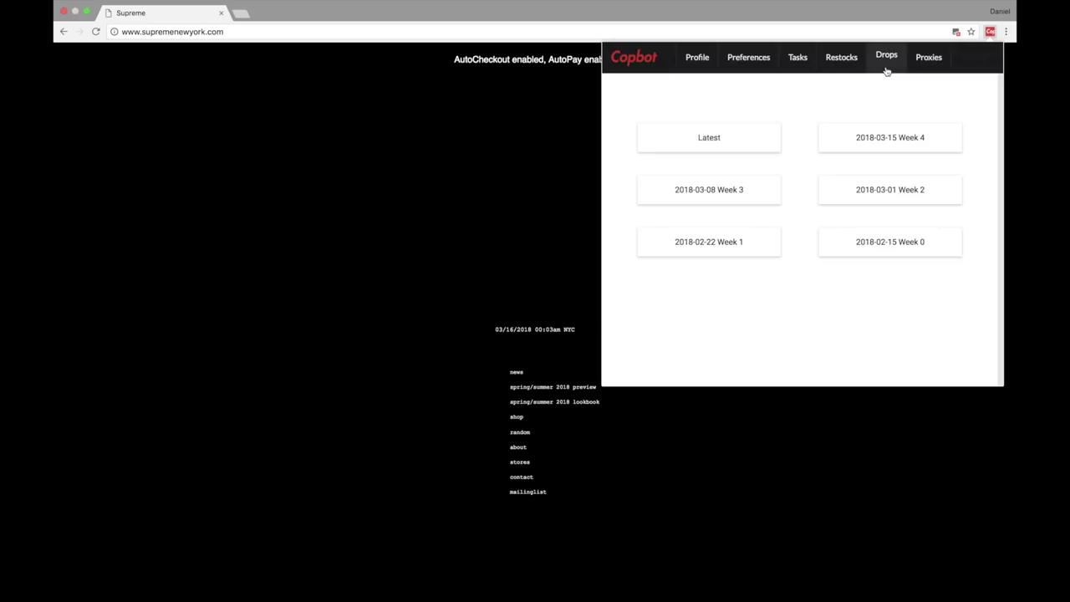
pyautogui.click(687, 65)
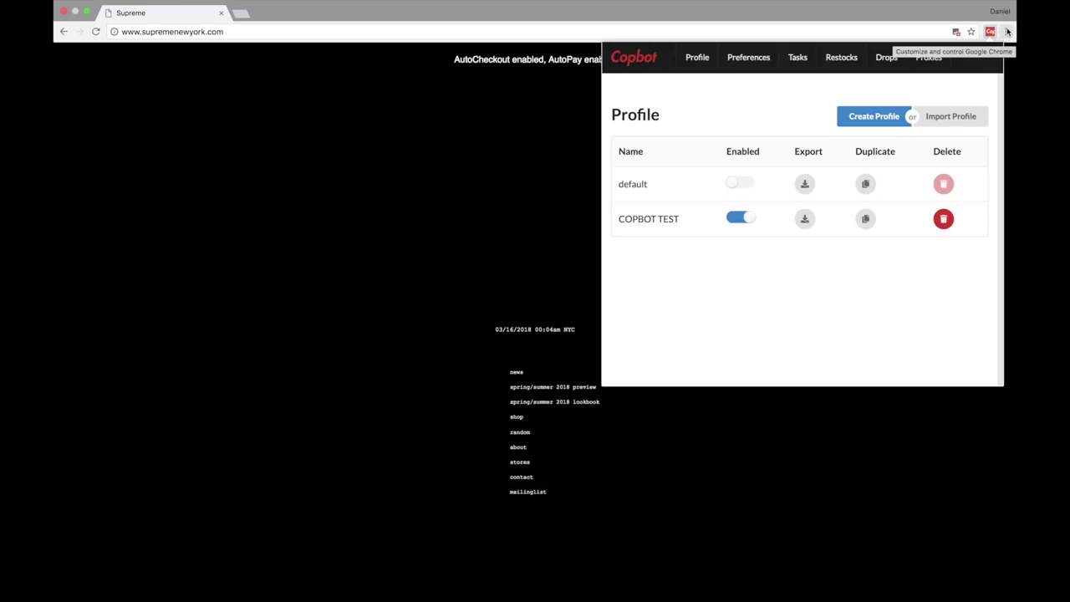
# Step: Open Chrome's extensions page and update the installed extensions
pyautogui.click(1008, 30)
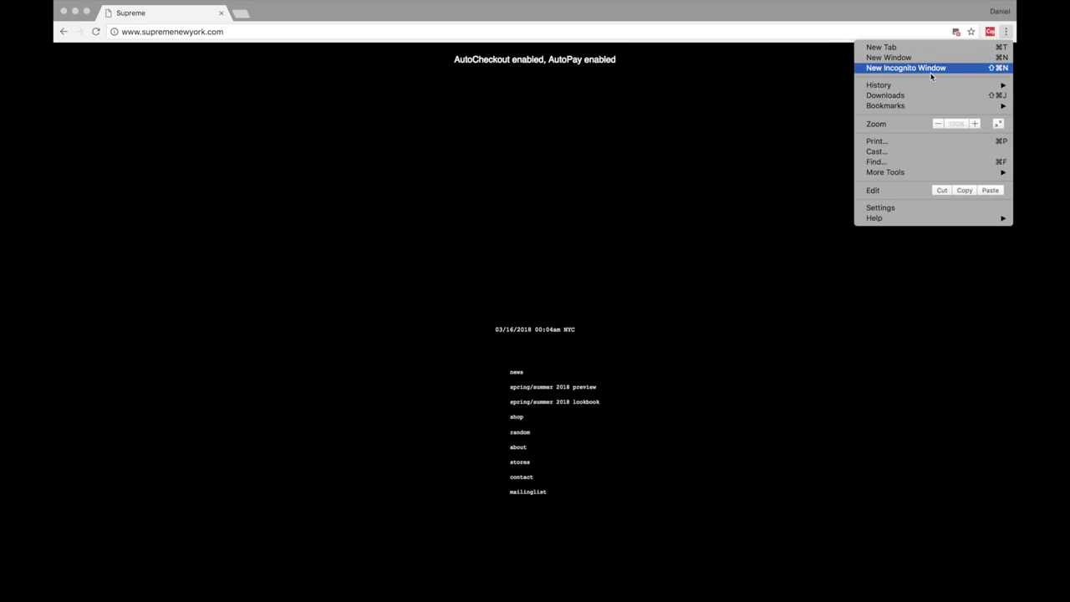
pyautogui.moveTo(903, 175)
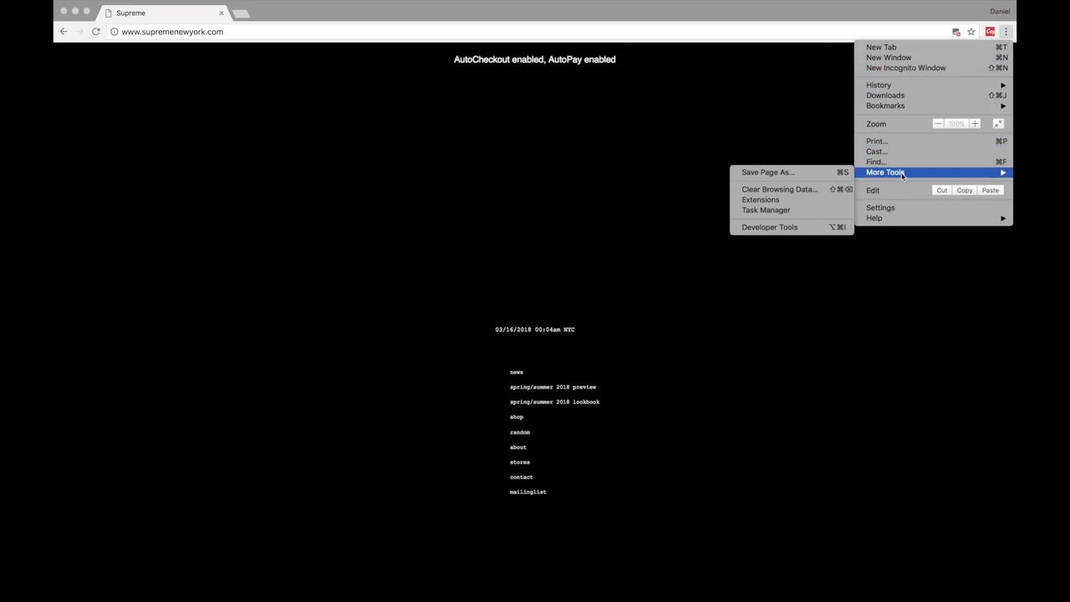
pyautogui.click(817, 204)
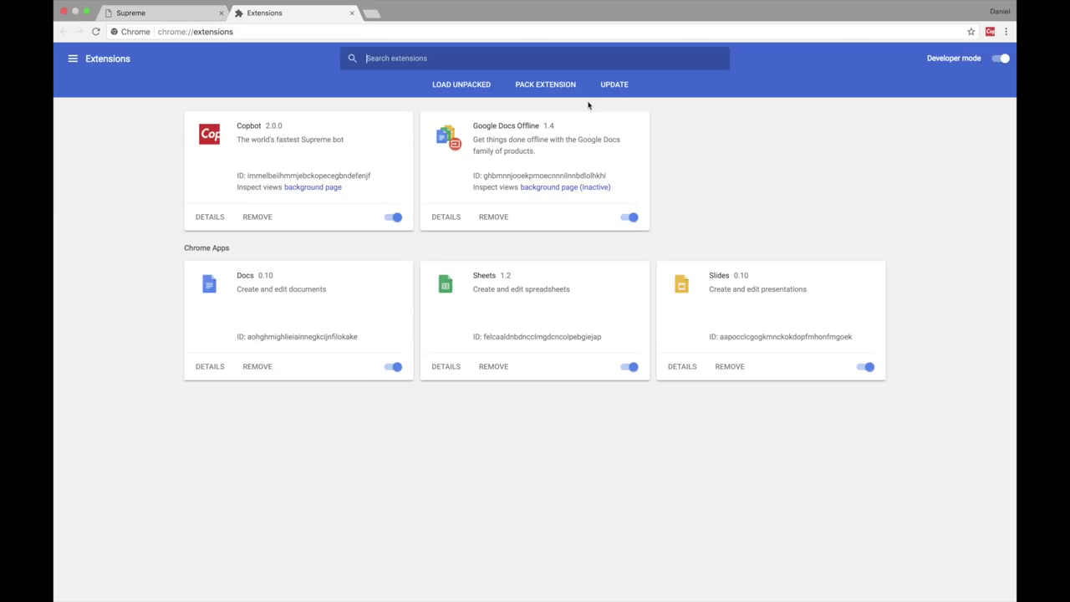
pyautogui.click(613, 92)
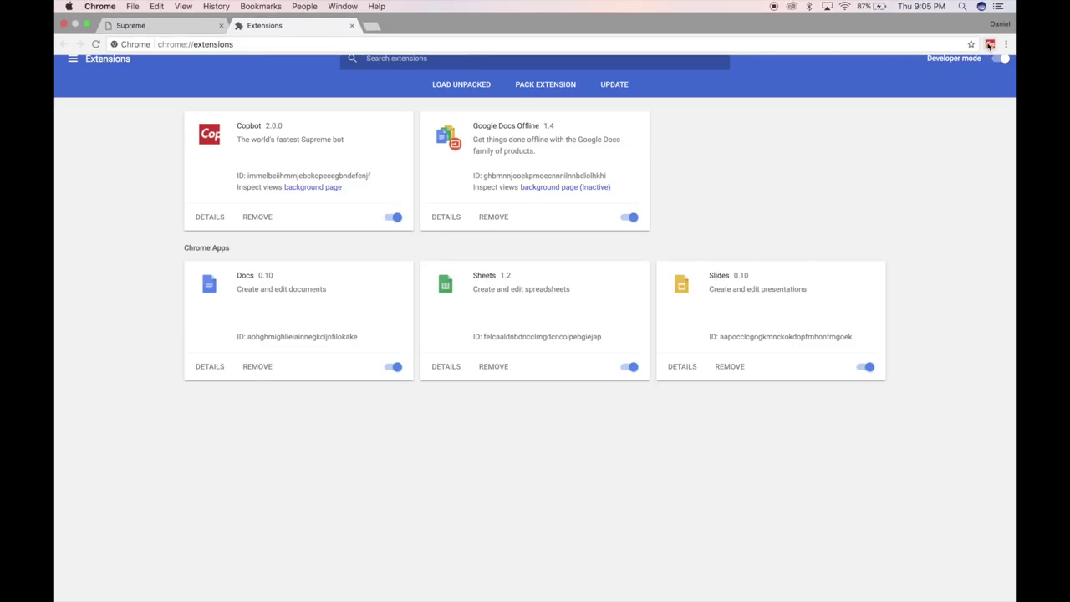
# Step: Return to the Supreme site and reopen the Copbot extension to show its preferences
pyautogui.click(130, 26)
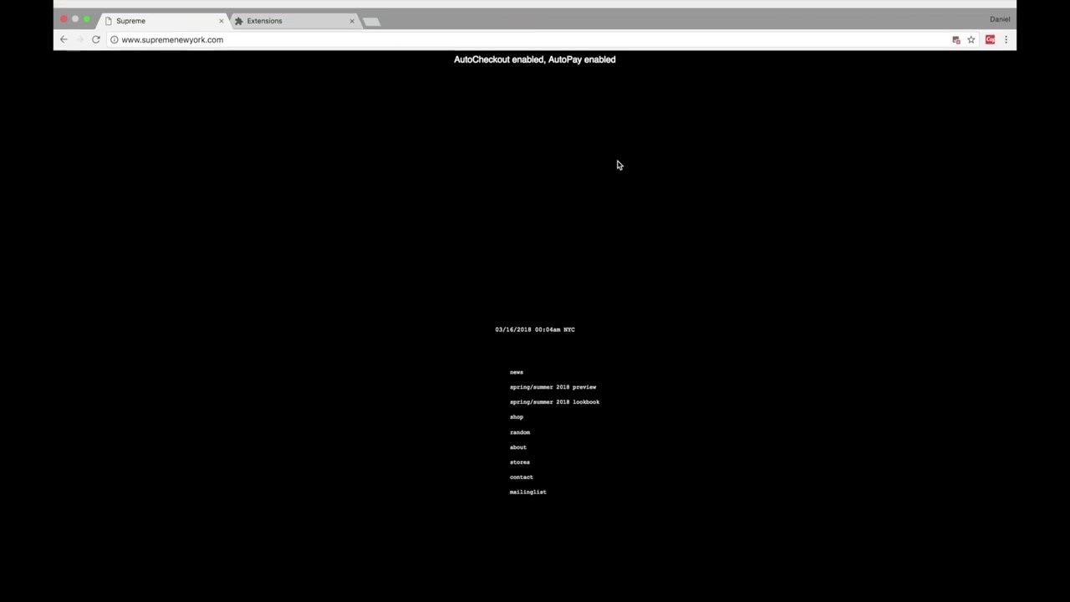
pyautogui.click(989, 35)
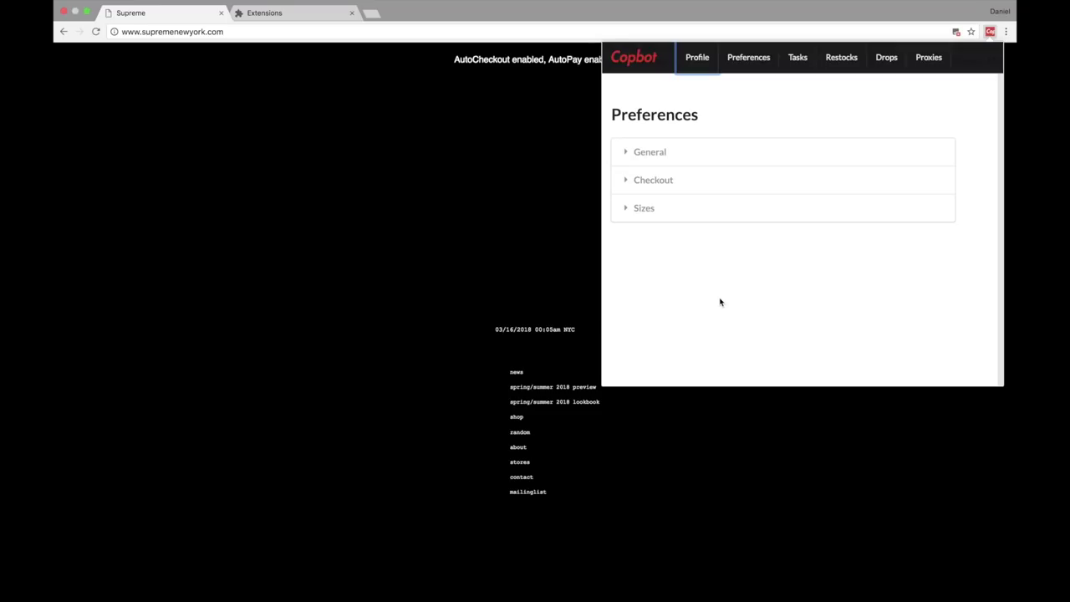
pyautogui.moveTo(254, 4)
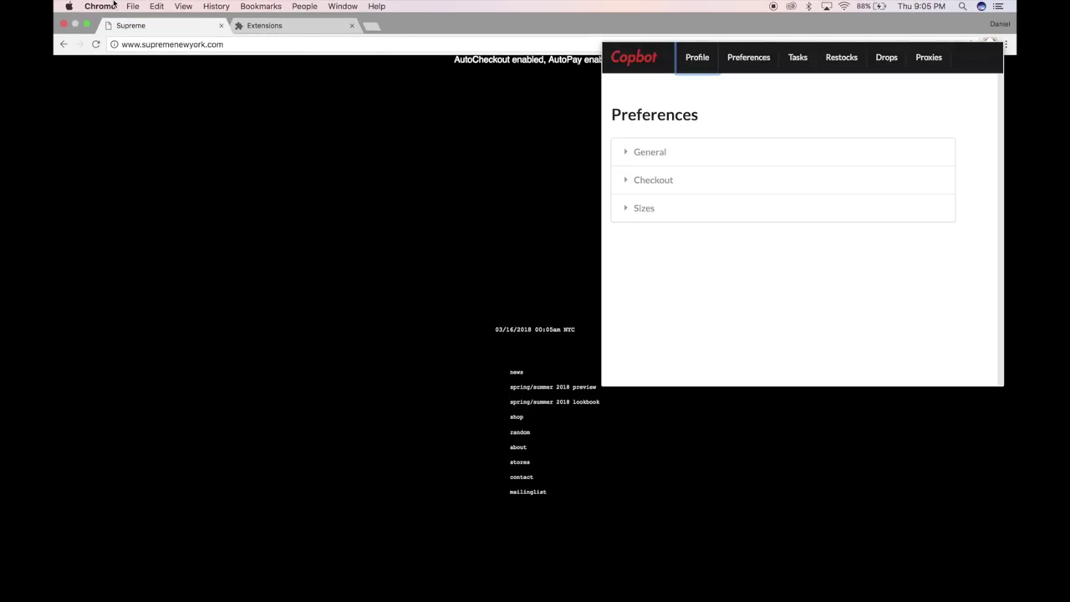